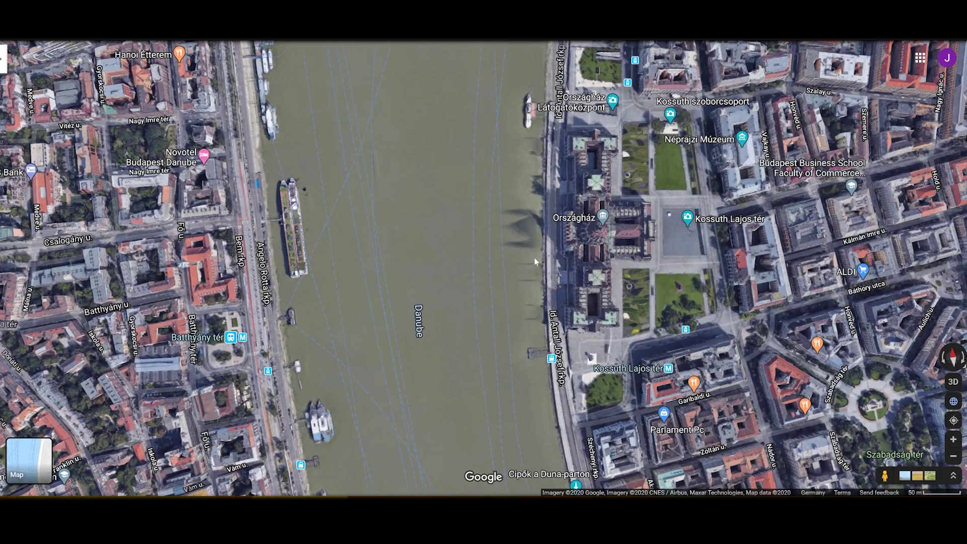
# Tilt the Google Maps satellite view into 3D and orbit to face the Parliament across the Danube.
pyautogui.keyDown('ctrl'); pyautogui.moveTo(553, 257); pyautogui.dragTo(509, 257); pyautogui.keyUp('ctrl')
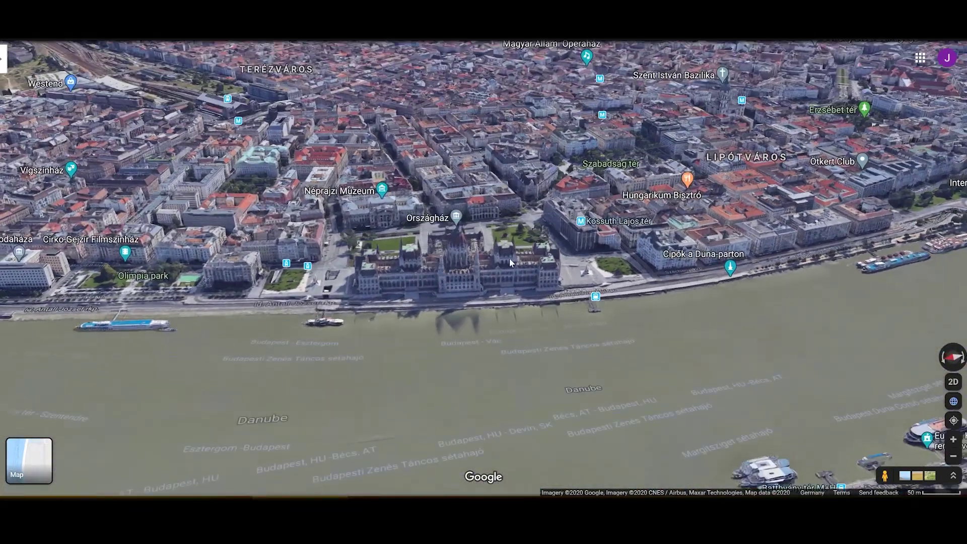
pyautogui.scroll(5, 515, 264)
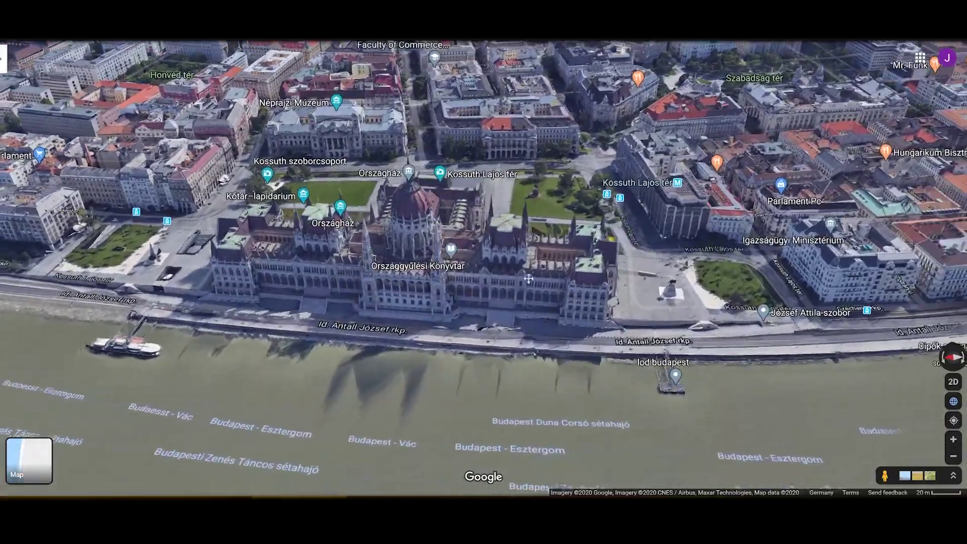
pyautogui.moveTo(528, 279); pyautogui.dragTo(209, 168)
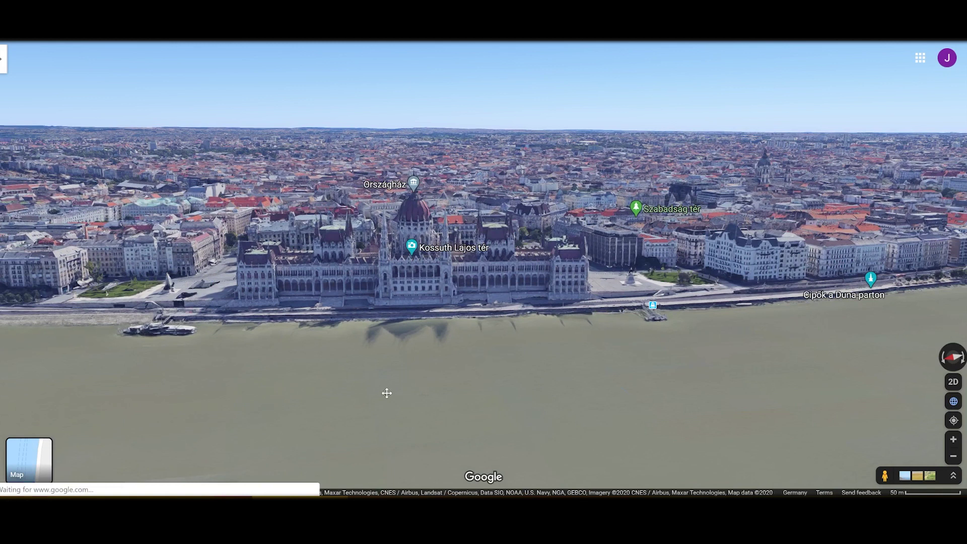
pyautogui.moveTo(386, 392); pyautogui.dragTo(399, 317)
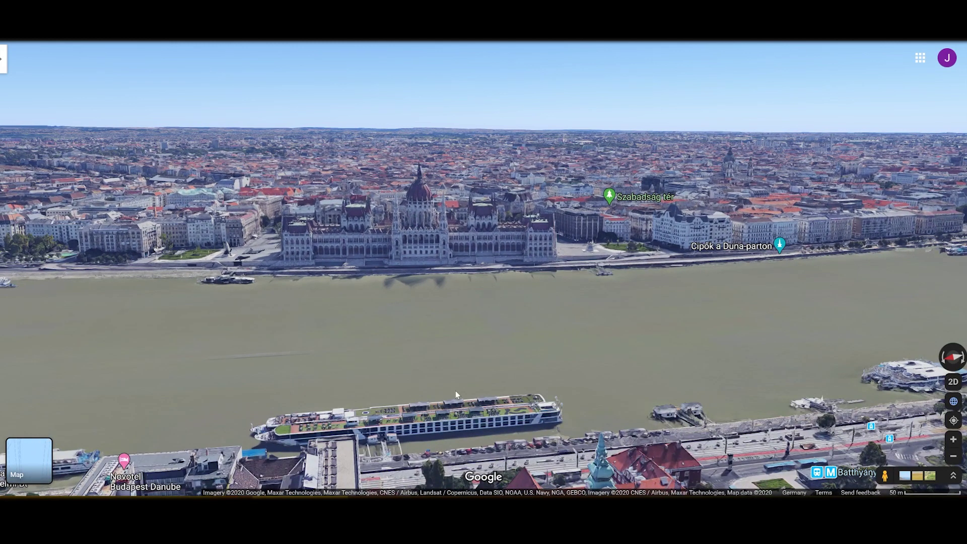
pyautogui.moveTo(391, 460); pyautogui.dragTo(400, 445)
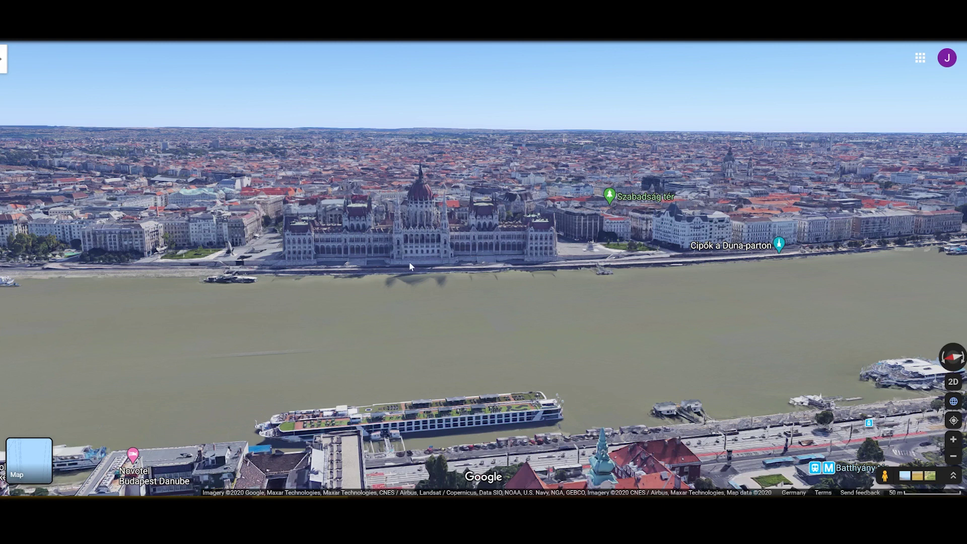
pyautogui.moveTo(402, 261); pyautogui.dragTo(421, 280)
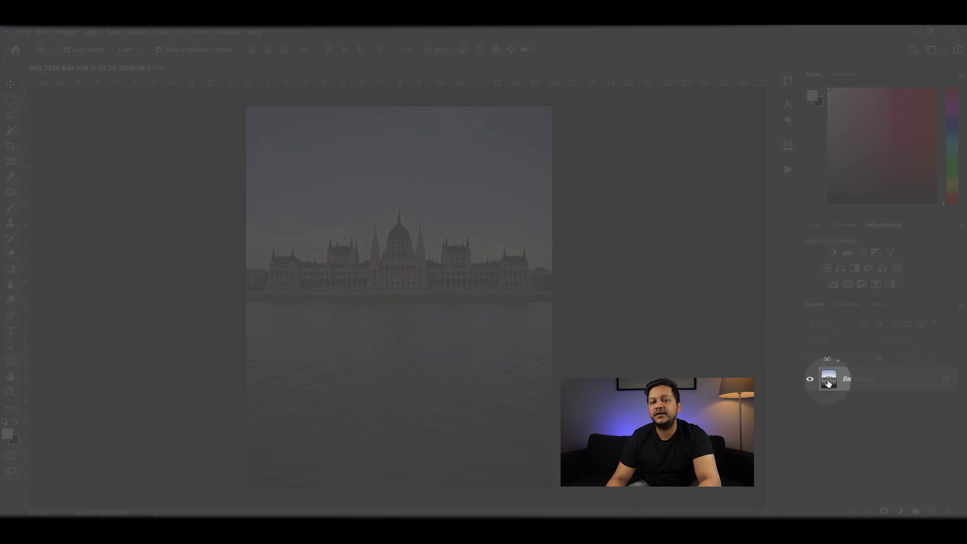
# Duplicate the Background layer twice and rename the copies Base and Reflection.
pyautogui.moveTo(829, 383); pyautogui.dragTo(934, 509)
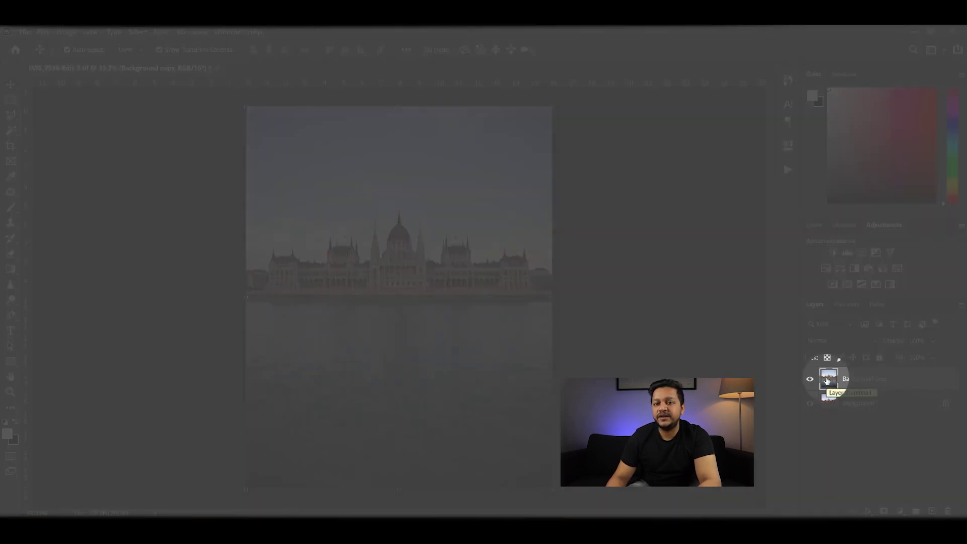
pyautogui.moveTo(826, 382); pyautogui.dragTo(931, 510)
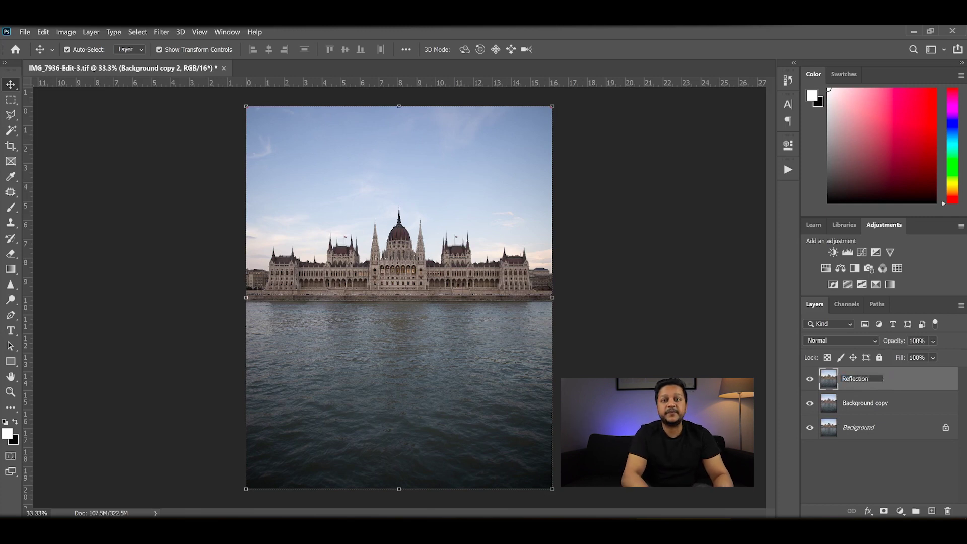
pyautogui.doubleClick(868, 404)
pyautogui.write('Bs')
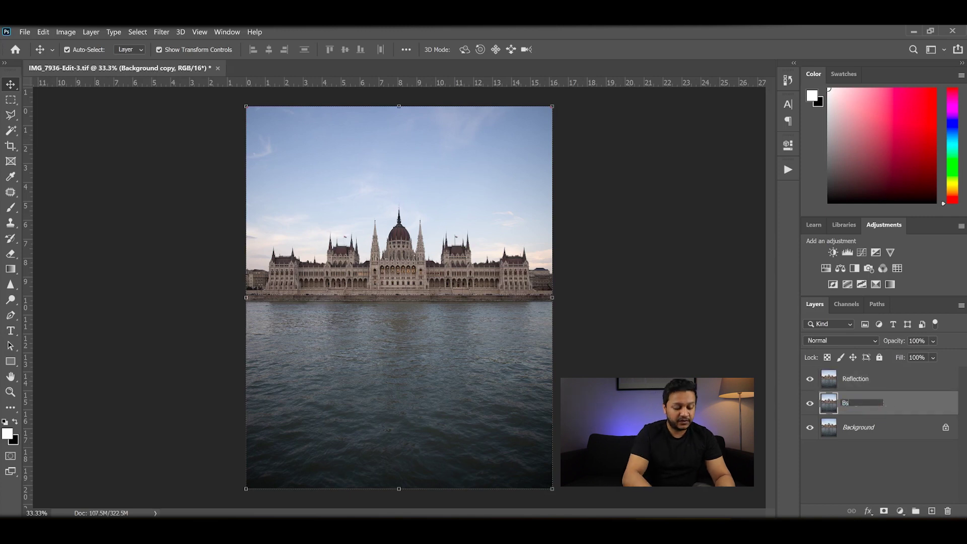
pyautogui.write('se')
pyautogui.press('Return')
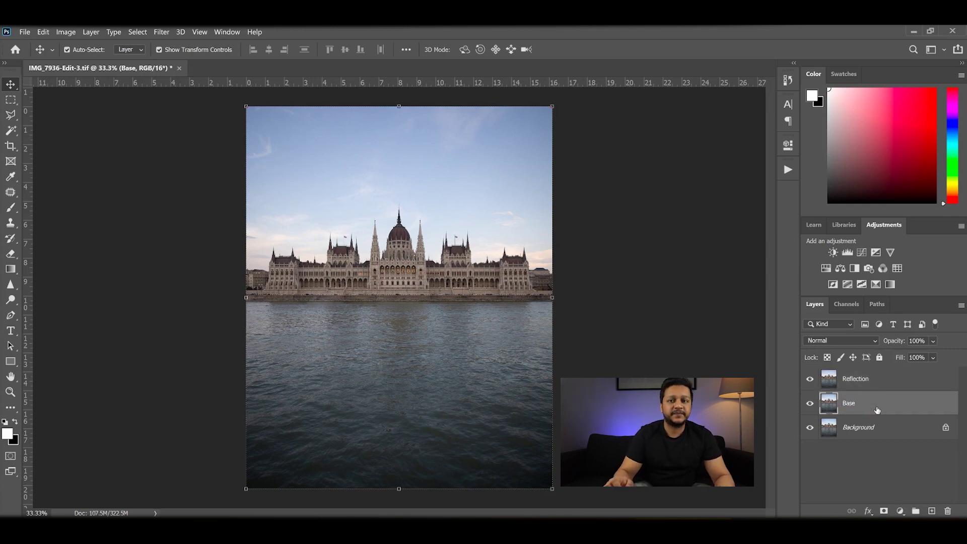
pyautogui.click(889, 388)
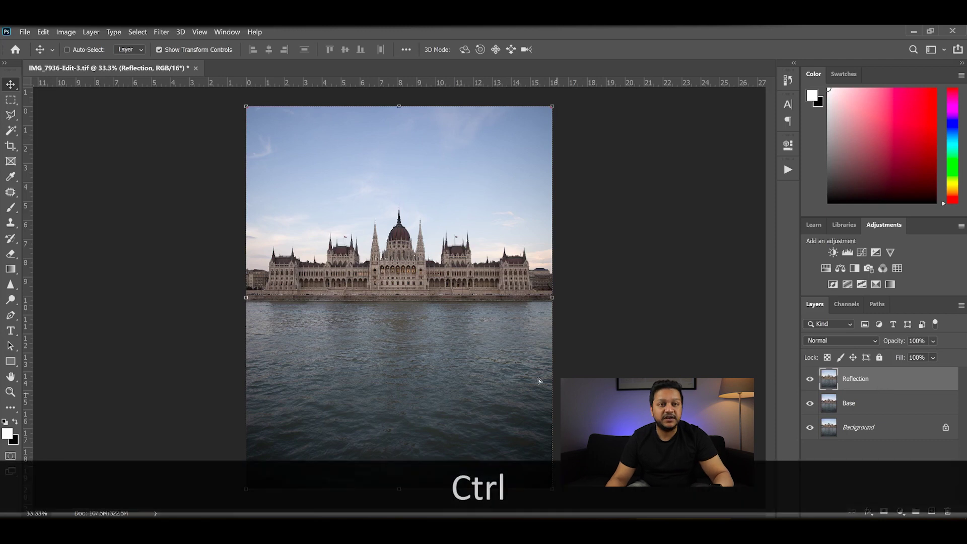
# Flip the Reflection layer vertically, set it to 20% opacity, and align it with the waterline.
pyautogui.hotkey('ctrl', 't')
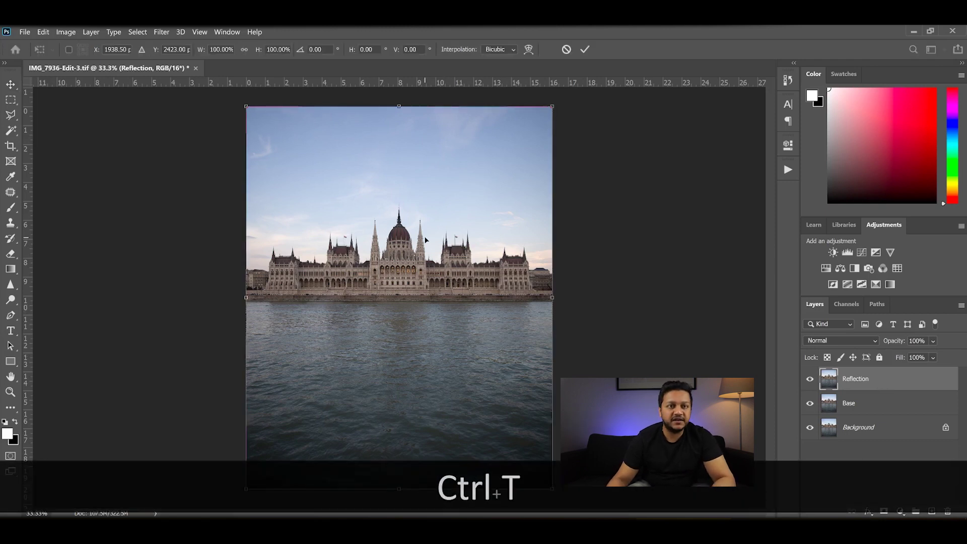
pyautogui.rightClick(433, 268)
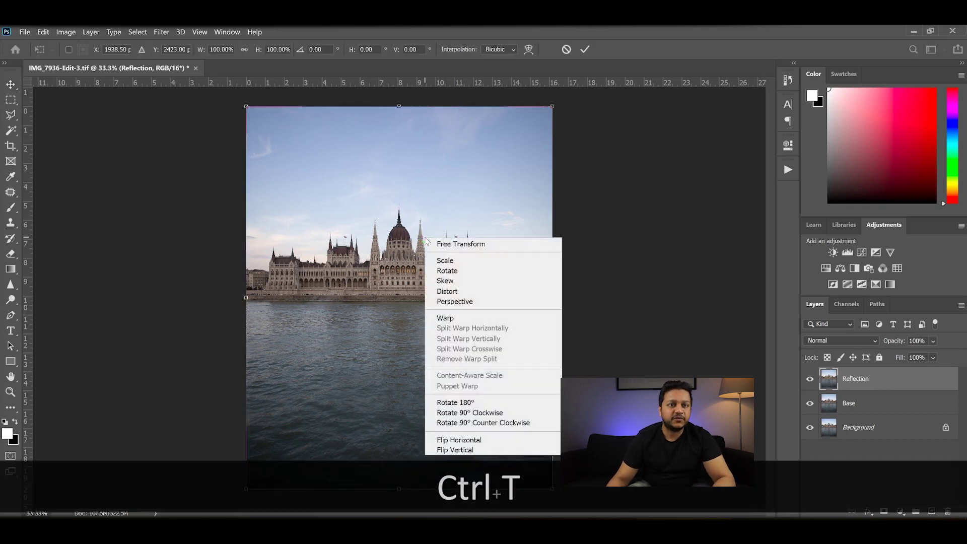
pyautogui.click(445, 450)
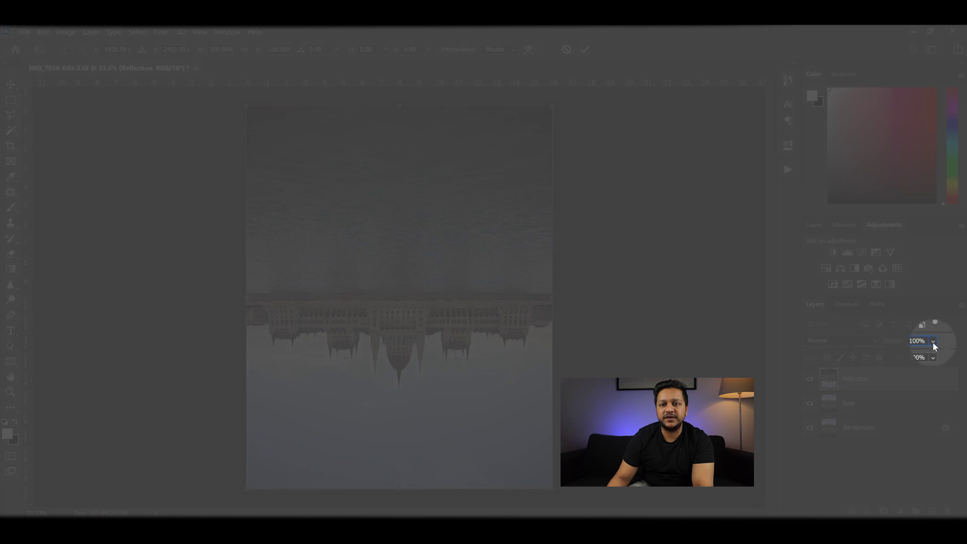
pyautogui.click(916, 354)
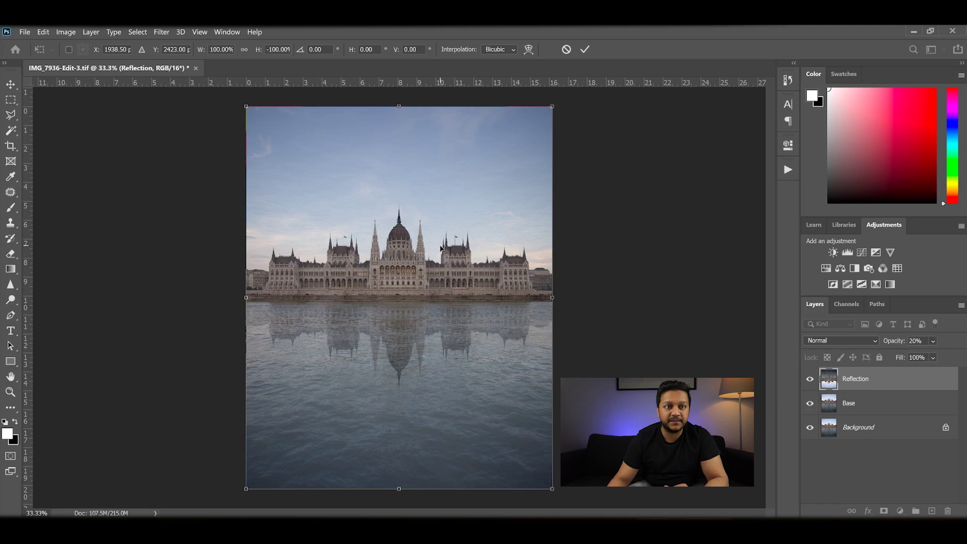
pyautogui.moveTo(441, 248); pyautogui.dragTo(442, 253)
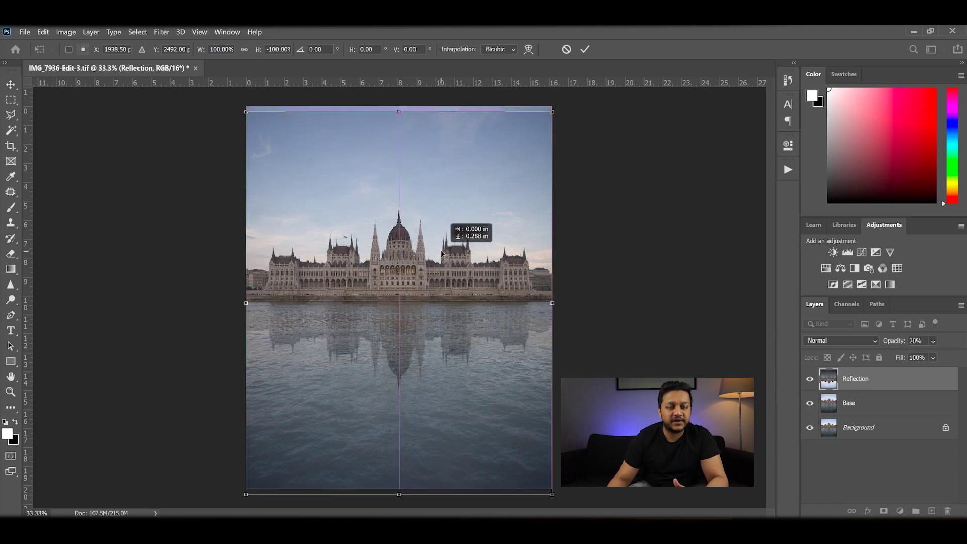
pyautogui.moveTo(441, 254); pyautogui.dragTo(442, 253)
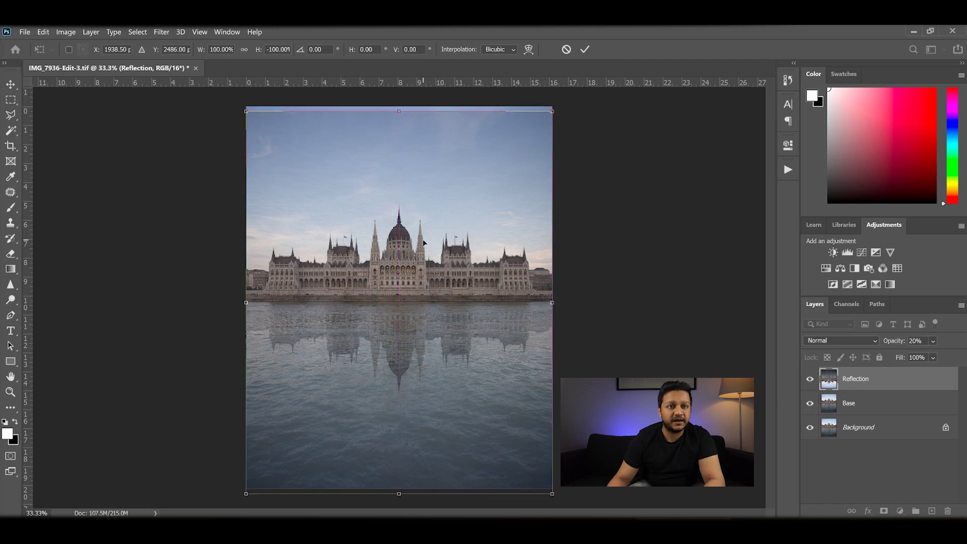
pyautogui.press('Return')
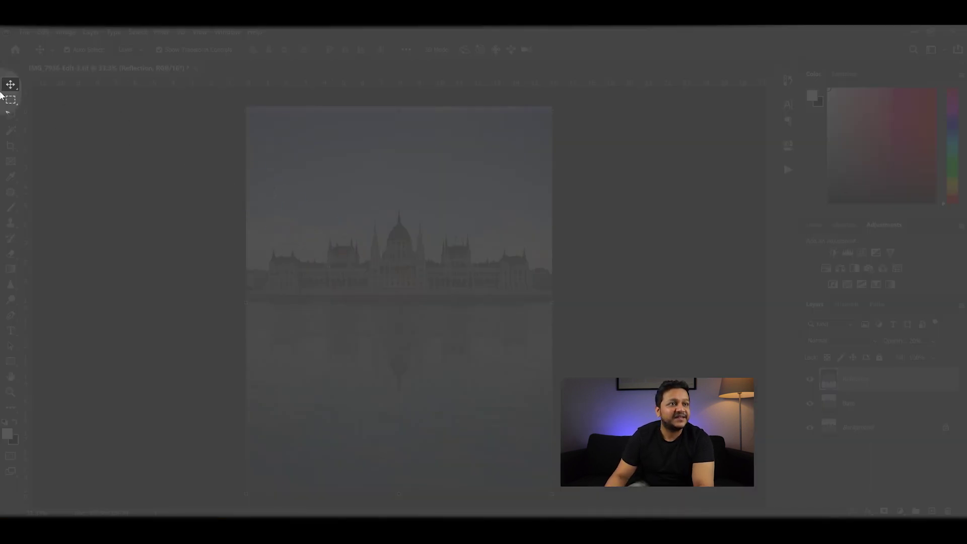
# Delete the Reflection layer's upper half down to the waterline and restore 100% opacity.
pyautogui.click(11, 100)
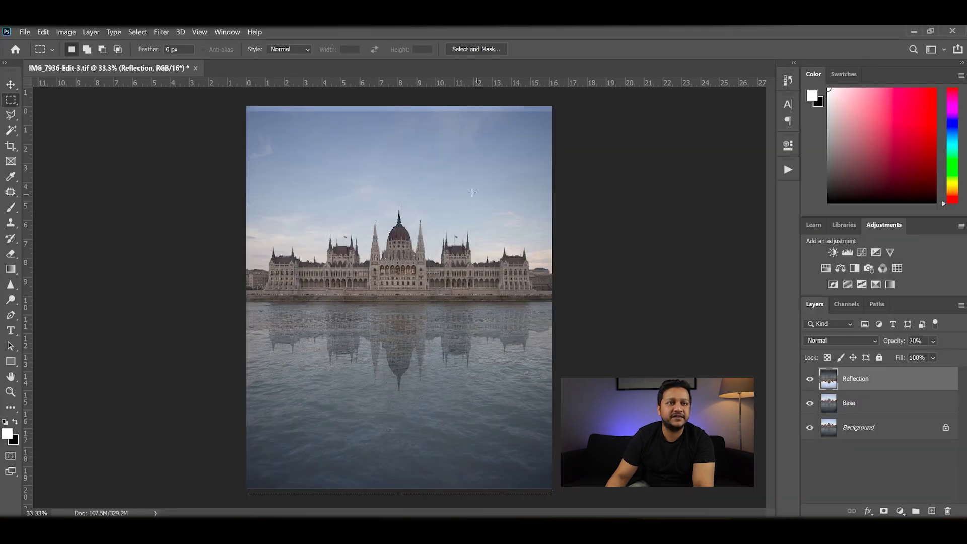
pyautogui.moveTo(233, 102); pyautogui.dragTo(590, 300)
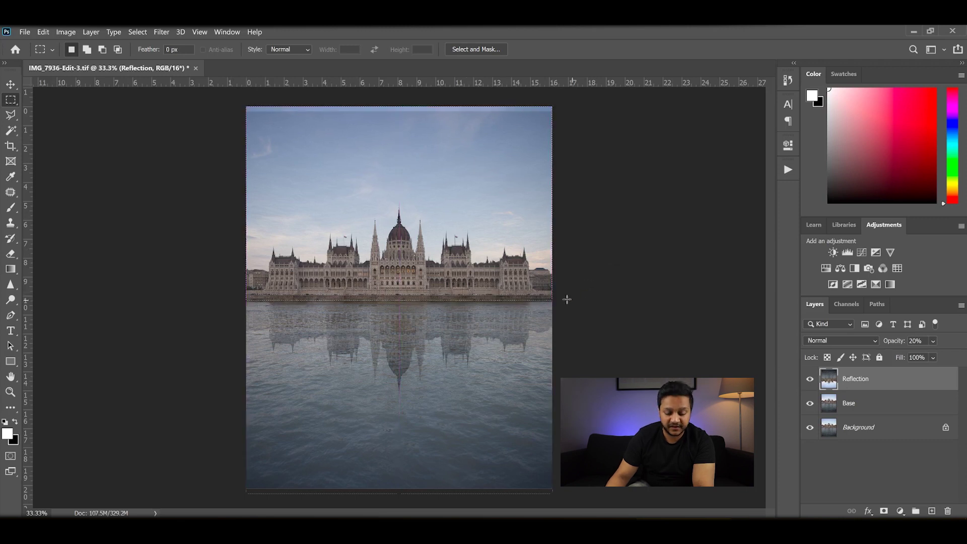
pyautogui.press('Delete')
pyautogui.hotkey('ctrl', 'd')
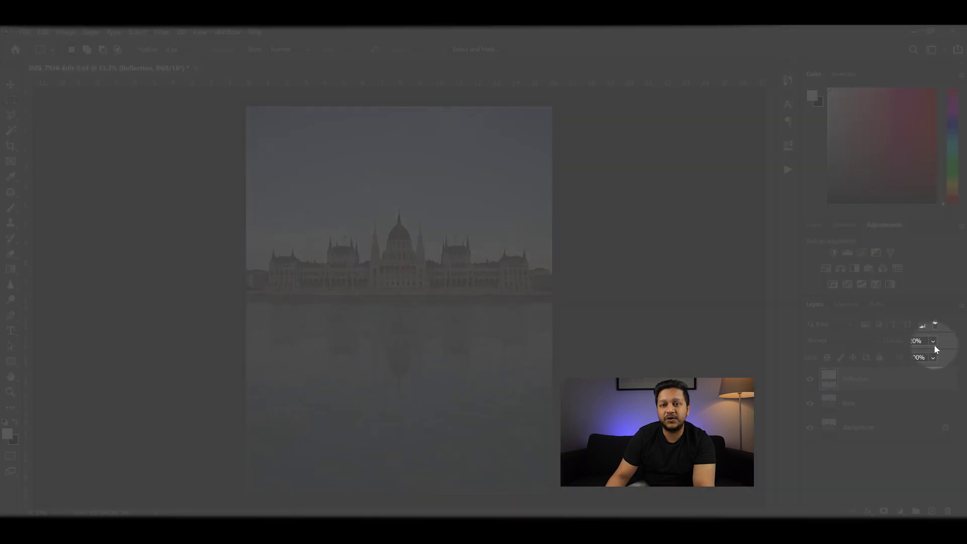
pyautogui.moveTo(916, 354); pyautogui.dragTo(962, 354)
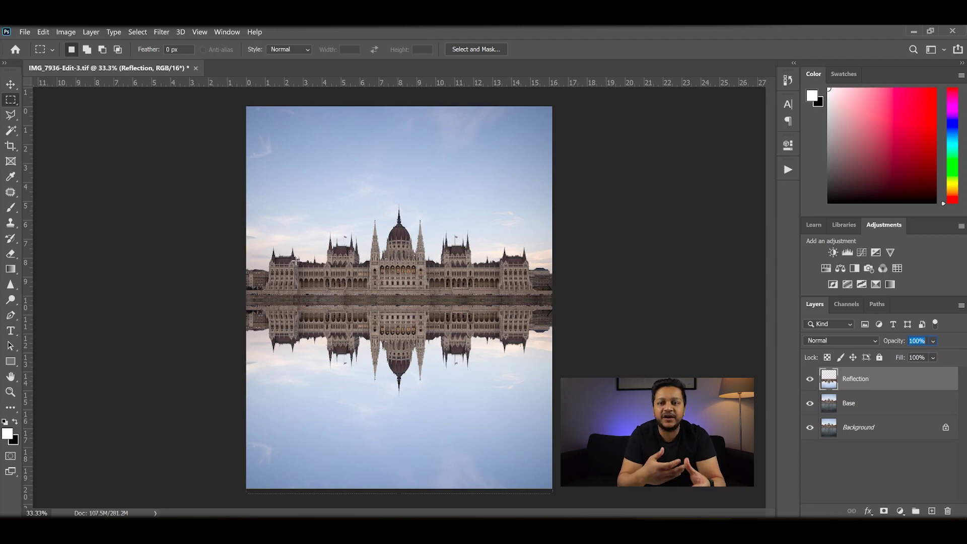
# Apply a 24-pixel motion blur to the Reflection layer.
pyautogui.click(865, 458)
pyautogui.click(878, 384)
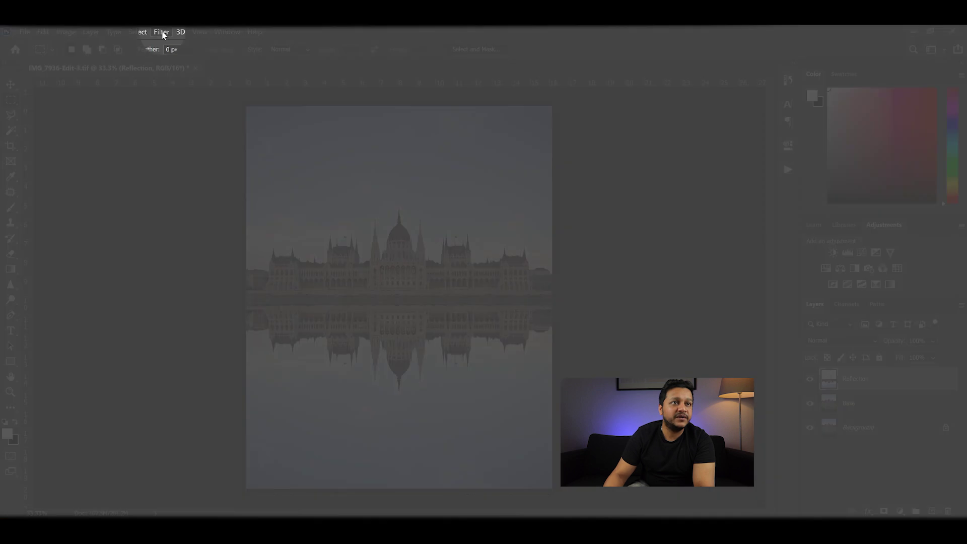
pyautogui.click(162, 31)
pyautogui.moveTo(162, 152)
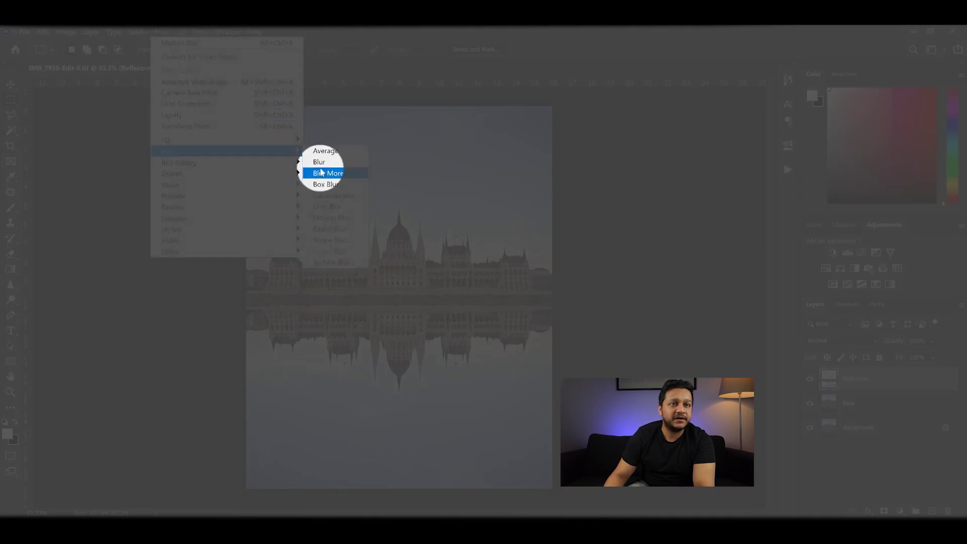
pyautogui.click(320, 218)
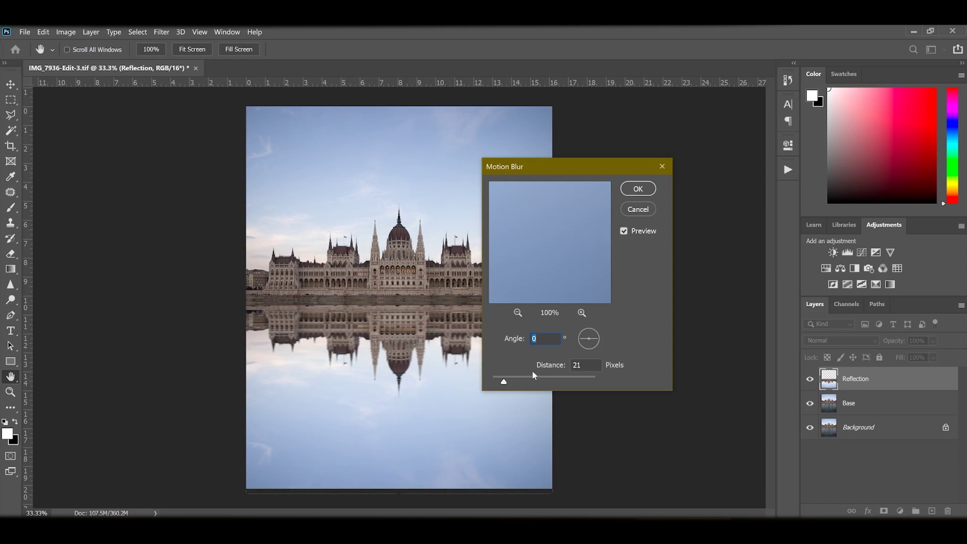
pyautogui.moveTo(504, 384); pyautogui.dragTo(507, 384)
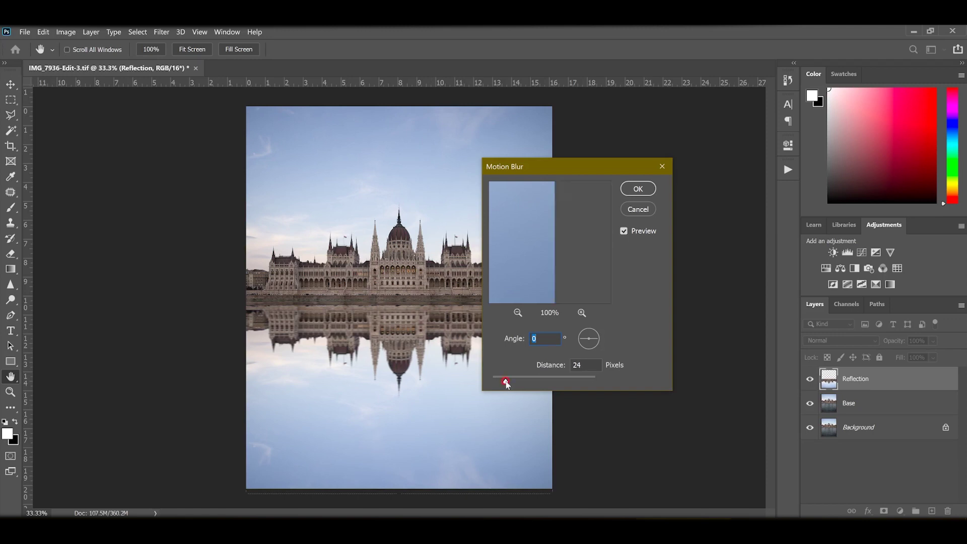
pyautogui.click(638, 189)
# Switch to the Move tool and zoom in and out to check the reflection's alignment.
pyautogui.press('m')
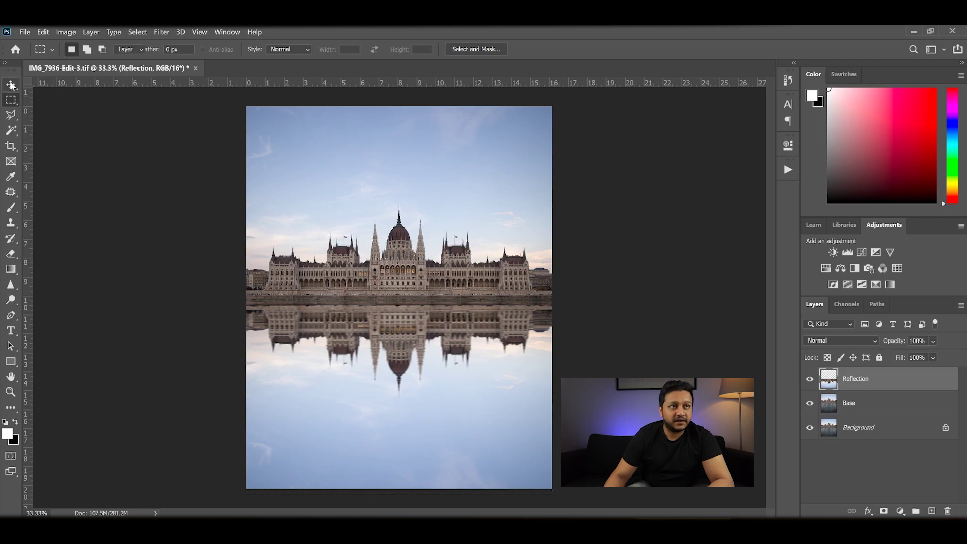
pyautogui.press('v')
pyautogui.hotkey('ctrl', '+')
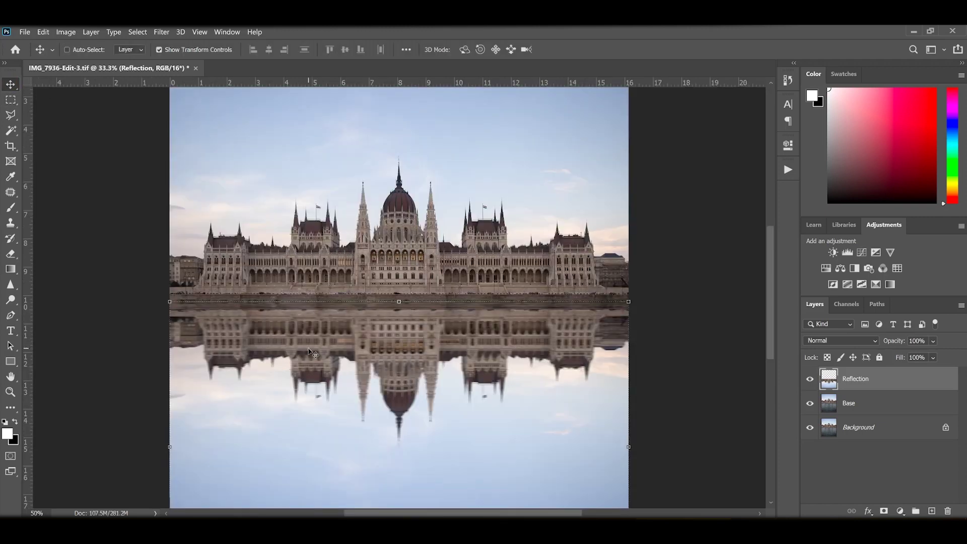
pyautogui.hotkey('ctrl', '+')
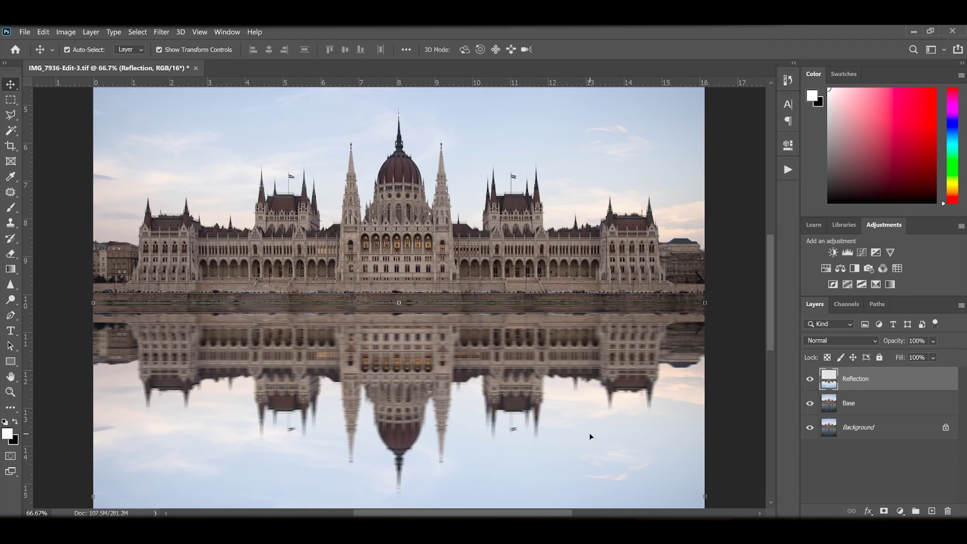
pyautogui.hotkey('ctrl', '-')
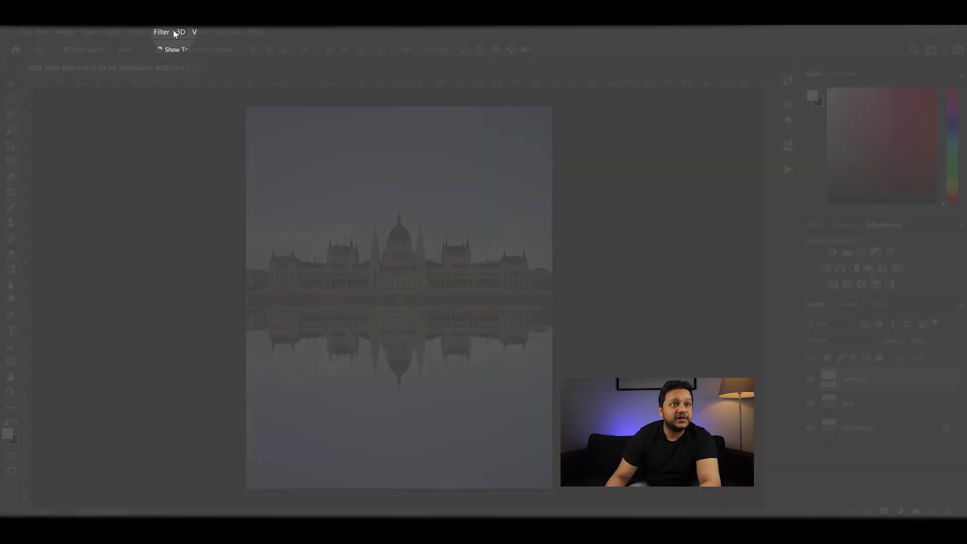
# Apply a 90°, 10-pixel motion blur to the Reflection layer.
pyautogui.click(162, 32)
pyautogui.moveTo(227, 162)
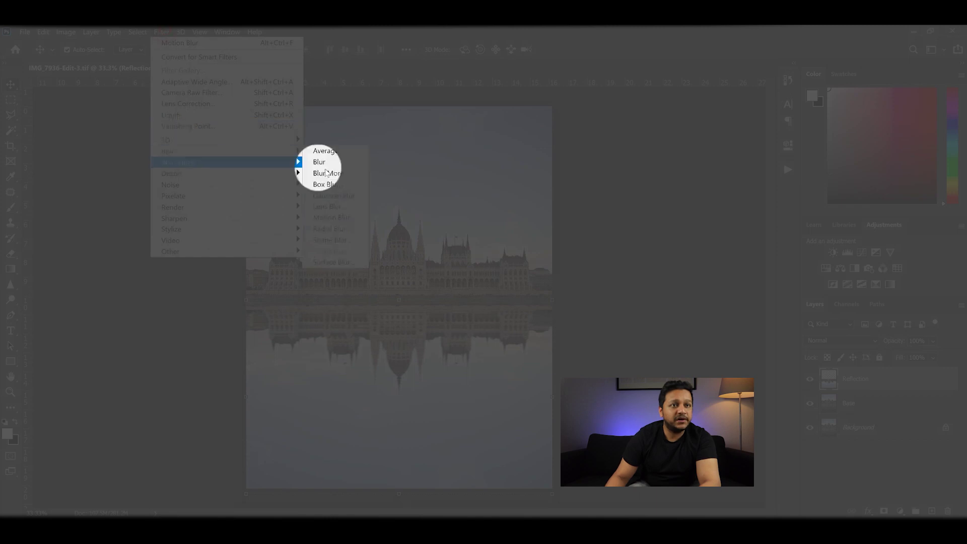
pyautogui.click(330, 217)
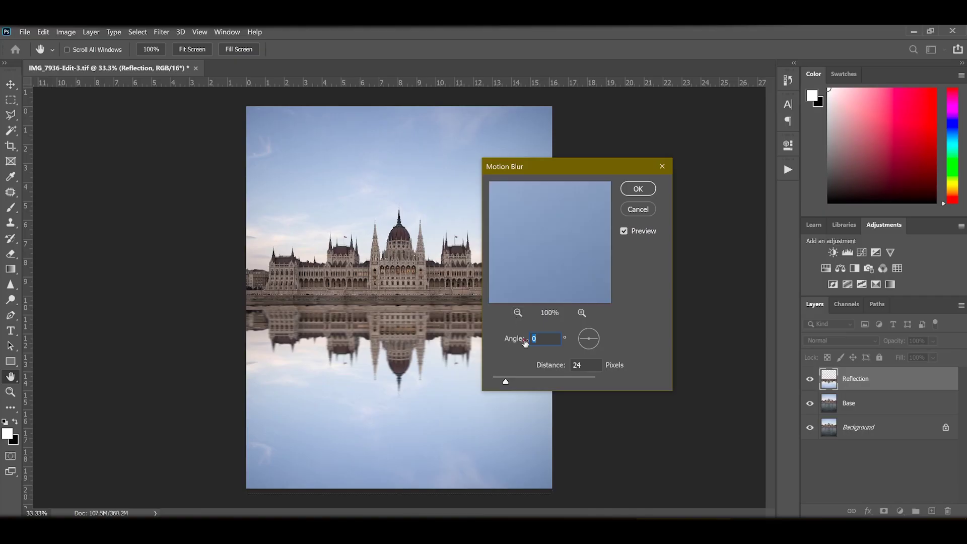
pyautogui.write('90')
pyautogui.moveTo(504, 381); pyautogui.dragTo(498, 383)
pyautogui.click(637, 189)
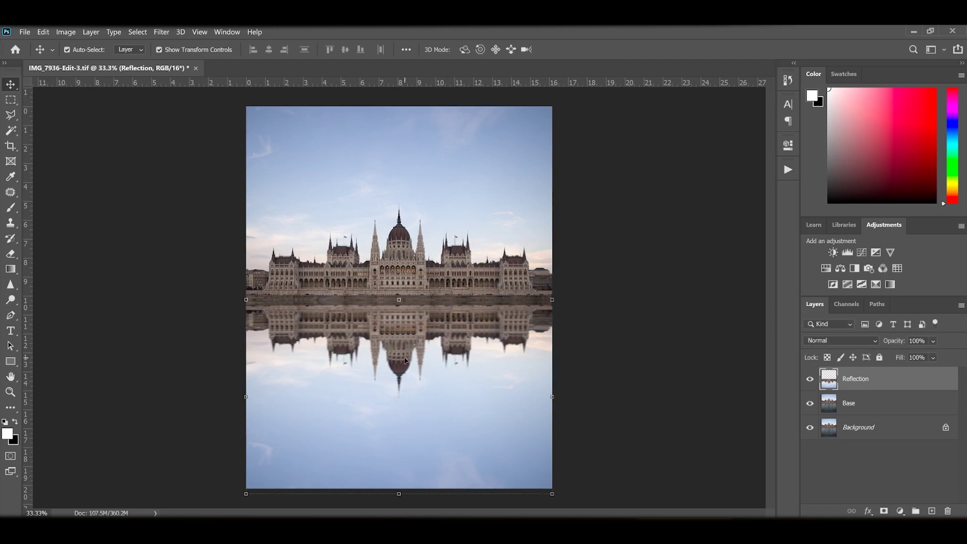
# Zoom in to inspect the blurred reflection, then zoom out and deselect the layer.
pyautogui.hotkey('ctrl', '+')
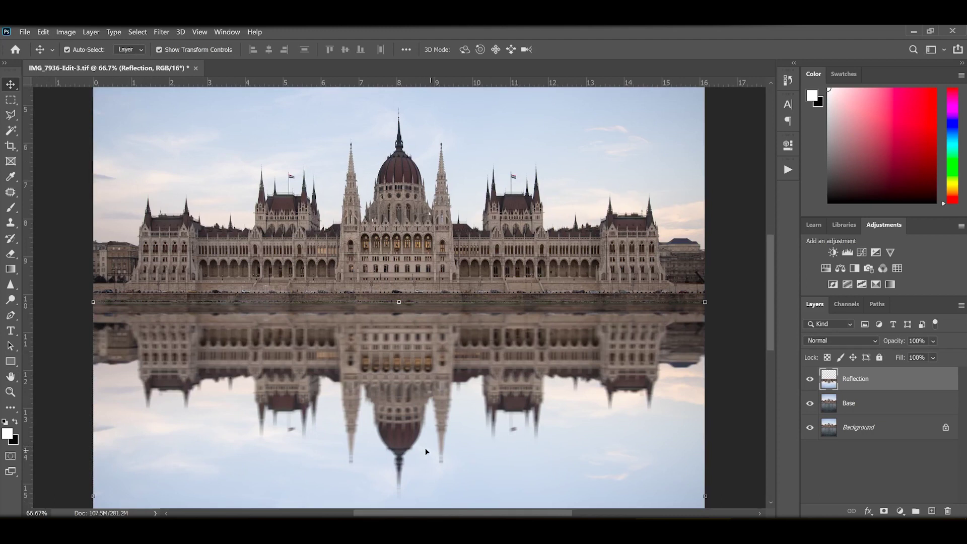
pyautogui.moveTo(516, 469); pyautogui.dragTo(498, 403)
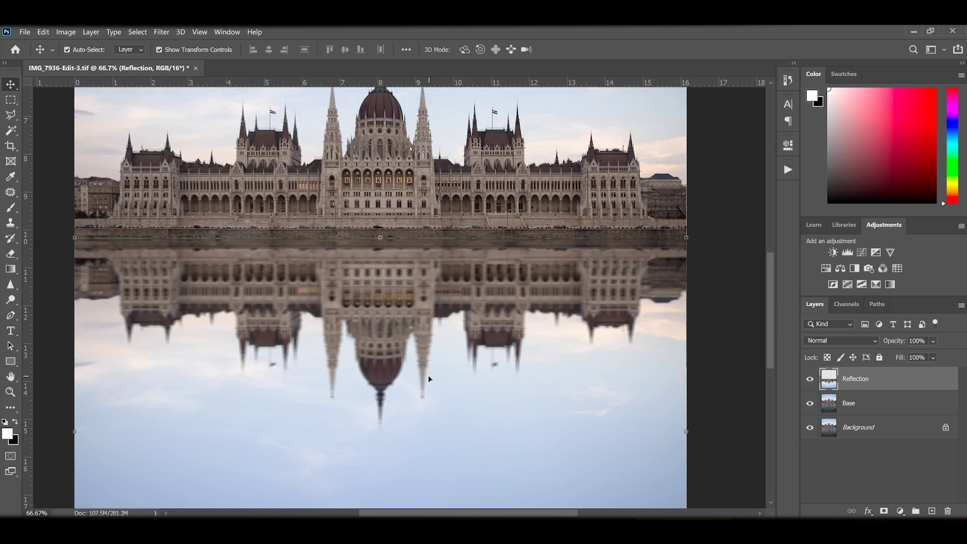
pyautogui.hotkey('ctrl', '-')
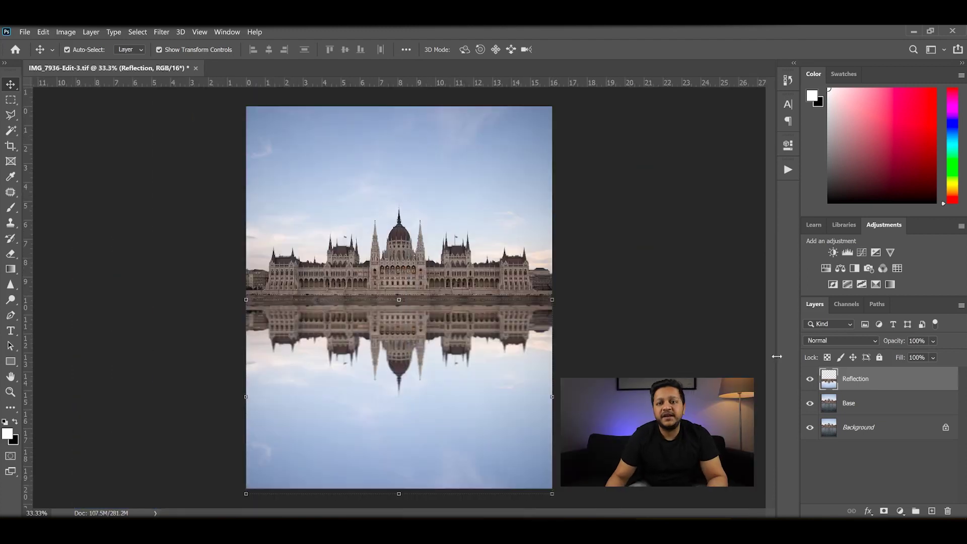
pyautogui.click(856, 466)
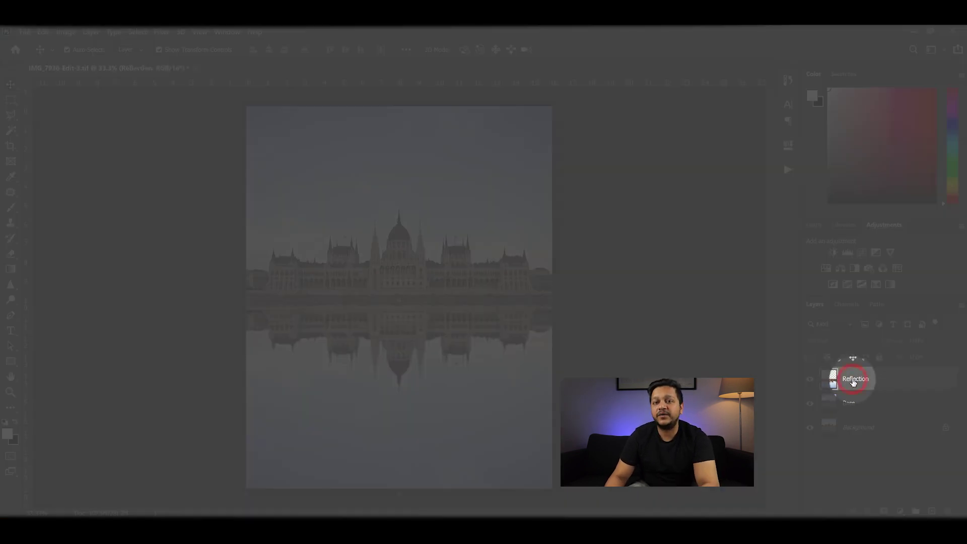
# Add a layer mask to Reflection and set up a soft Brush of about 187 px, 0% hardness.
pyautogui.click(861, 384)
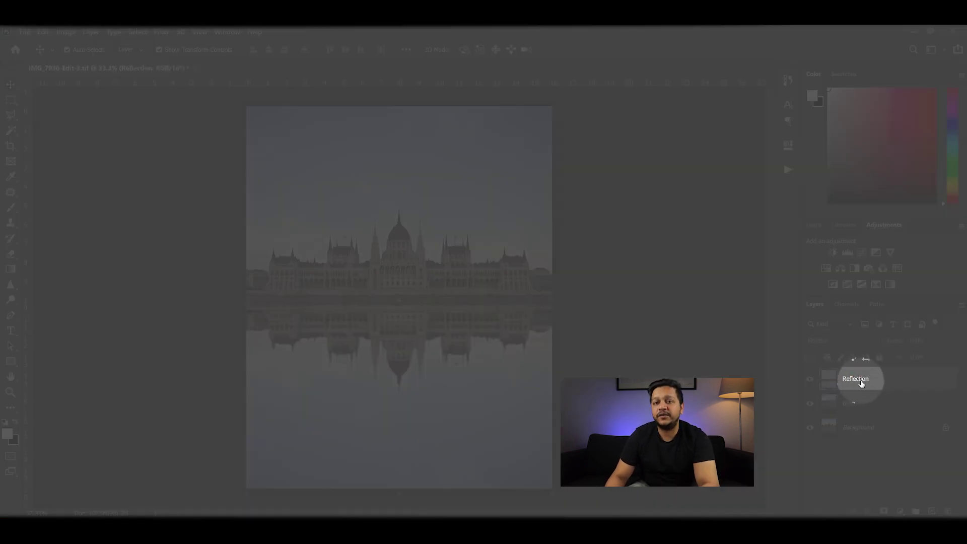
pyautogui.click(884, 511)
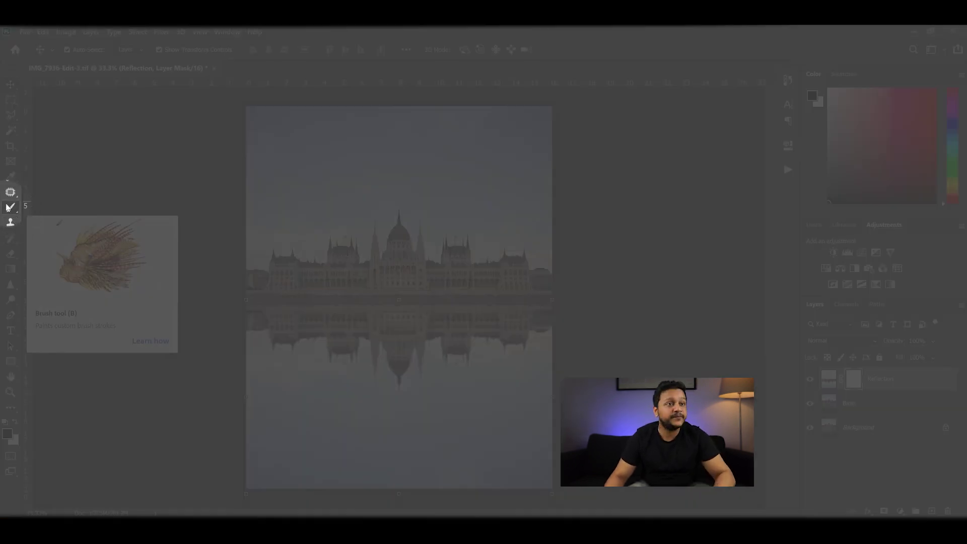
pyautogui.click(8, 208)
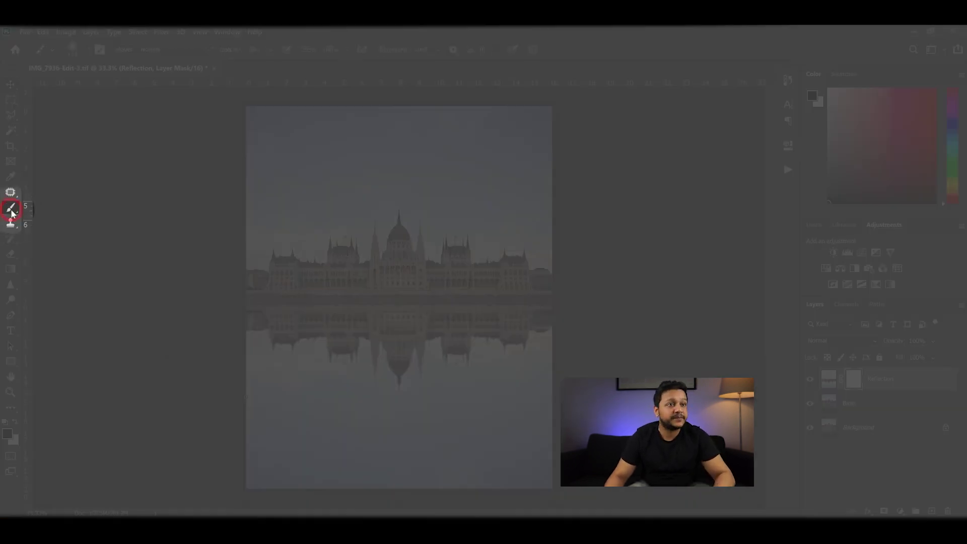
pyautogui.click(84, 51)
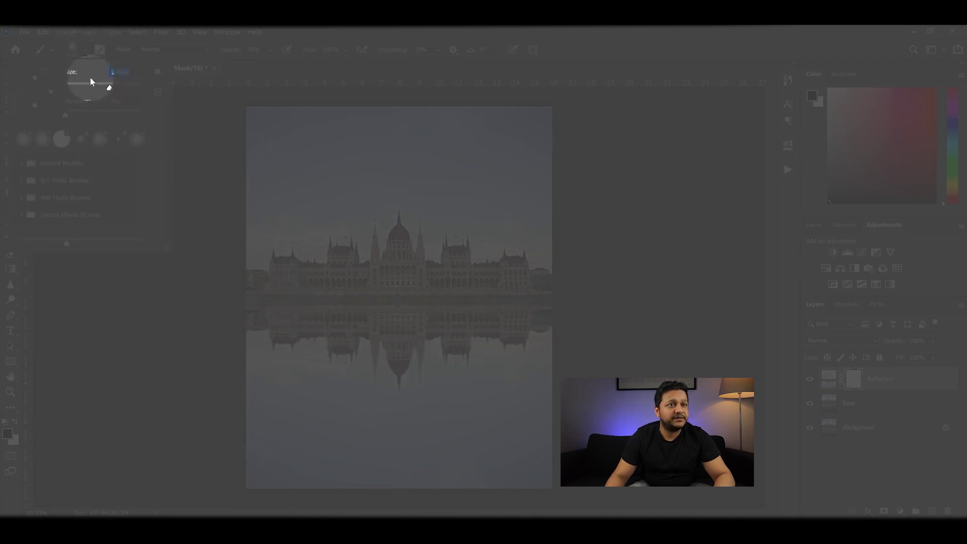
pyautogui.moveTo(109, 87); pyautogui.dragTo(119, 90)
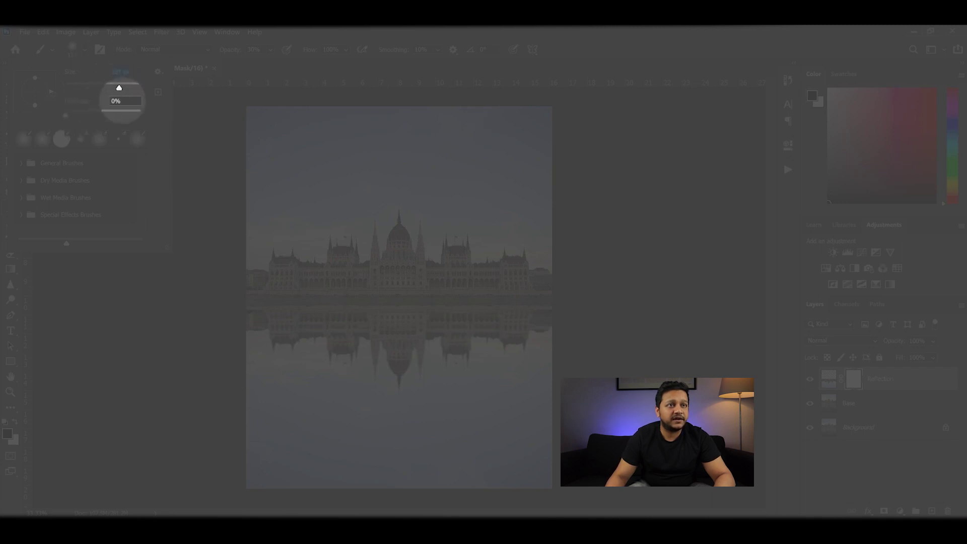
# Set the brush opacity to 35% and zoom in and out around the waterline.
pyautogui.click(254, 49)
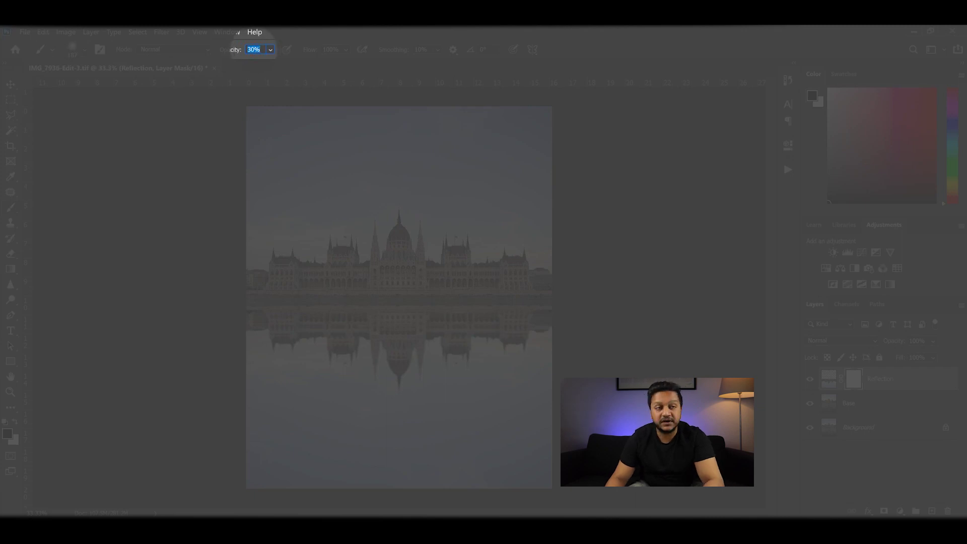
pyautogui.press('Return')
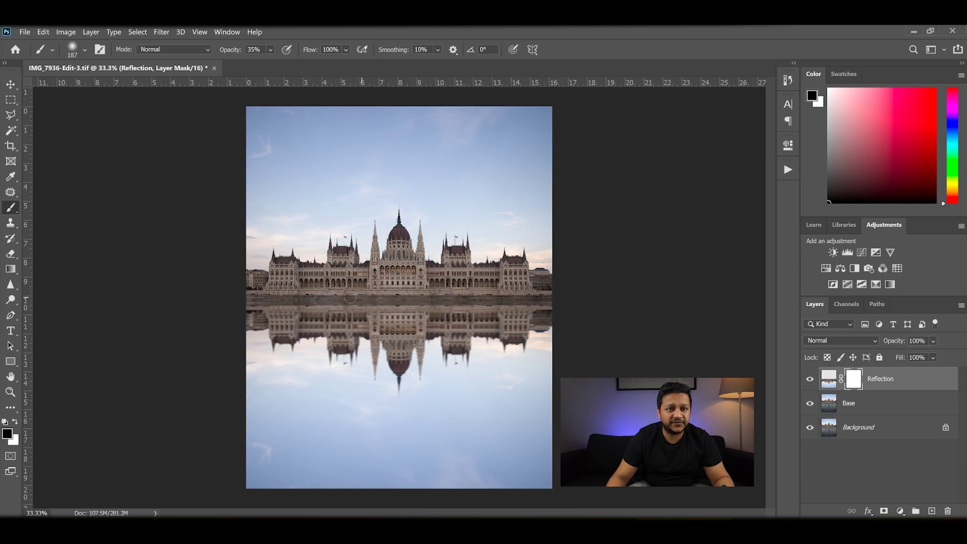
pyautogui.press('3')
pyautogui.press('5')
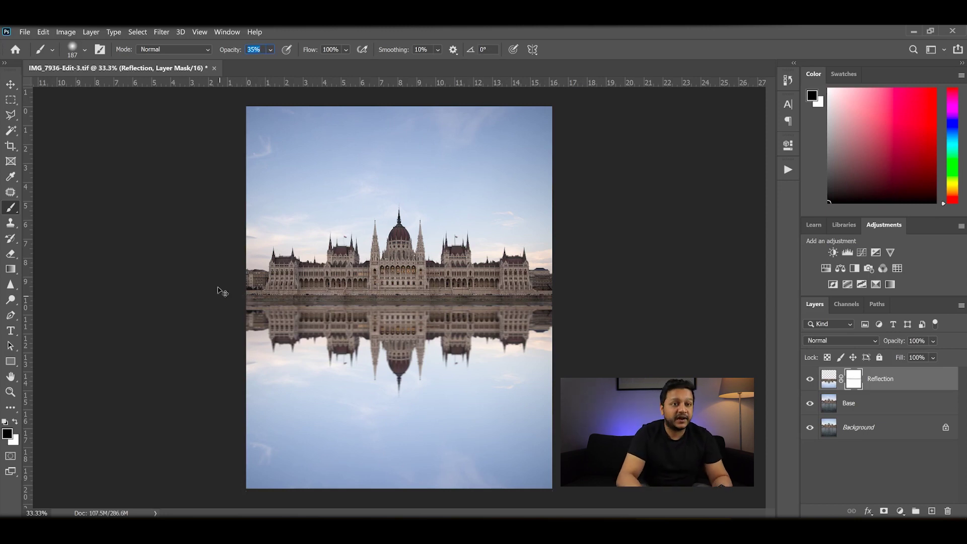
pyautogui.hotkey('ctrl', '+')
pyautogui.hotkey('ctrl', '+')
pyautogui.hotkey('ctrl', '+')
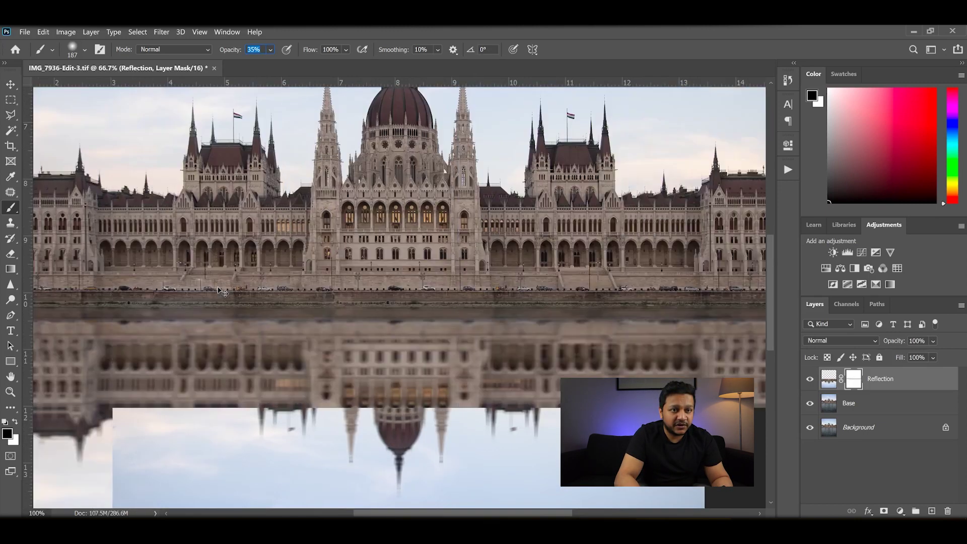
pyautogui.hotkey('ctrl', '-')
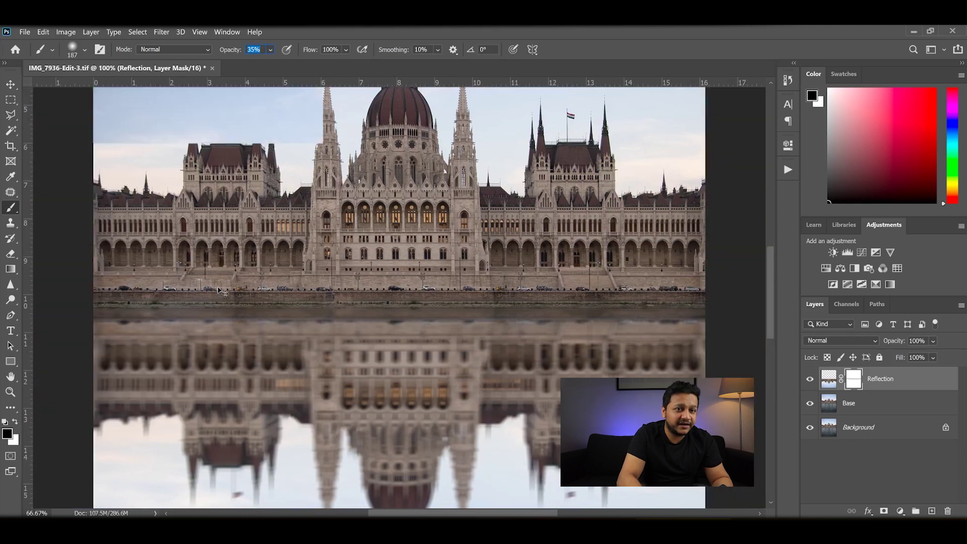
pyautogui.hotkey('ctrl', '-')
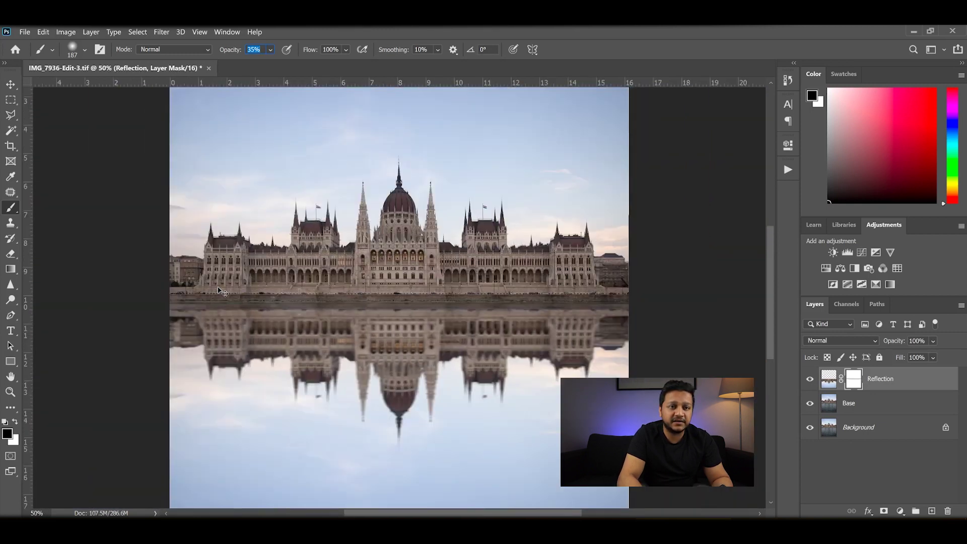
pyautogui.hotkey('ctrl', '-')
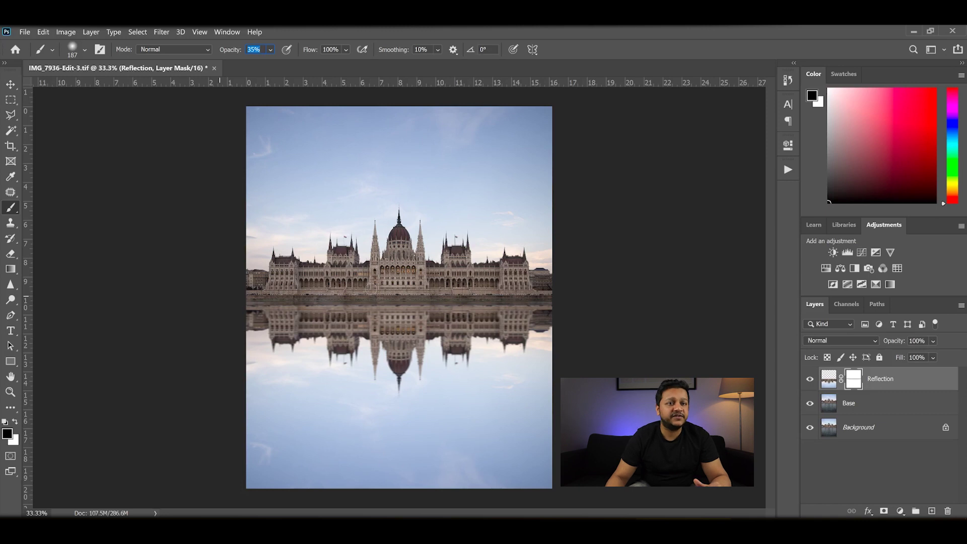
pyautogui.hotkey('ctrl', '2')
pyautogui.press('x')
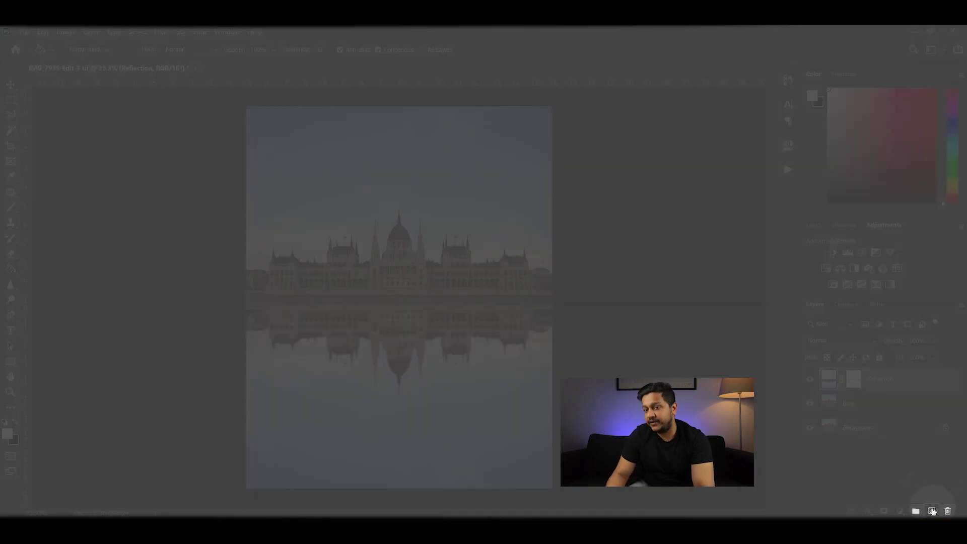
# Add a new Layer 1 on top and fill it with white.
pyautogui.click(932, 510)
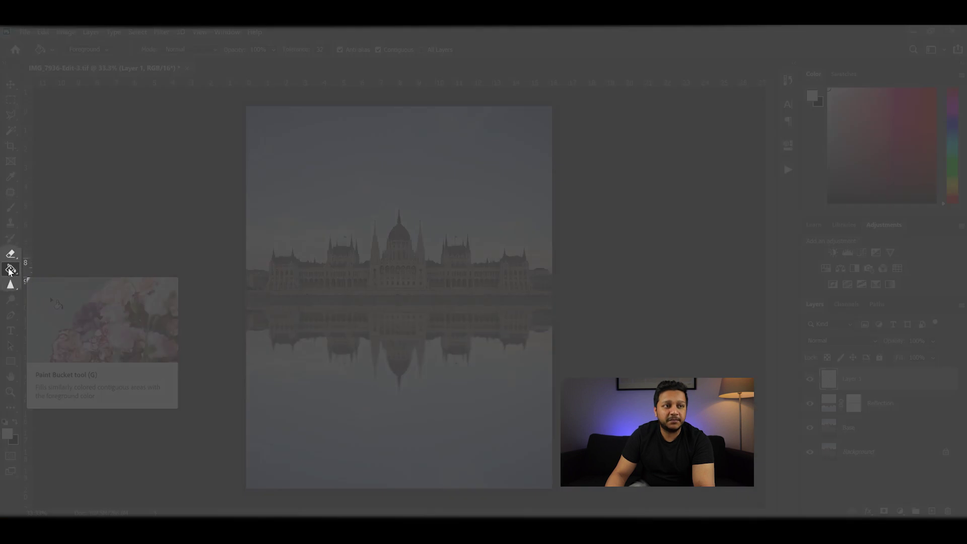
pyautogui.rightClick(9, 270)
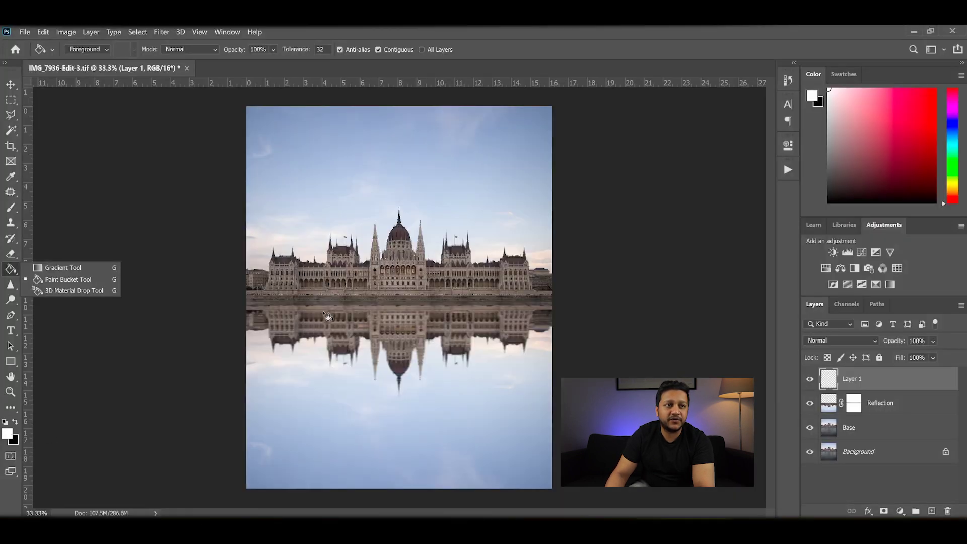
pyautogui.click(326, 276)
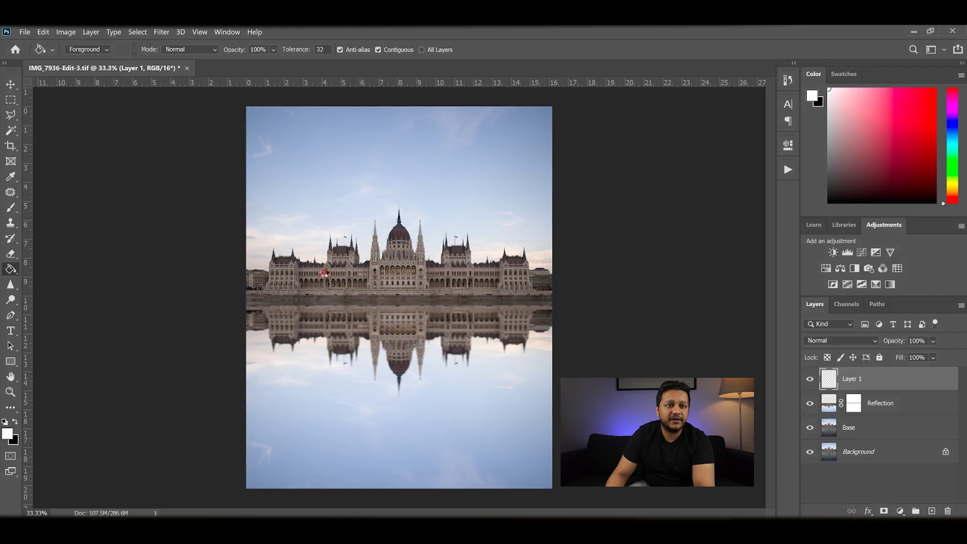
pyautogui.click(326, 272)
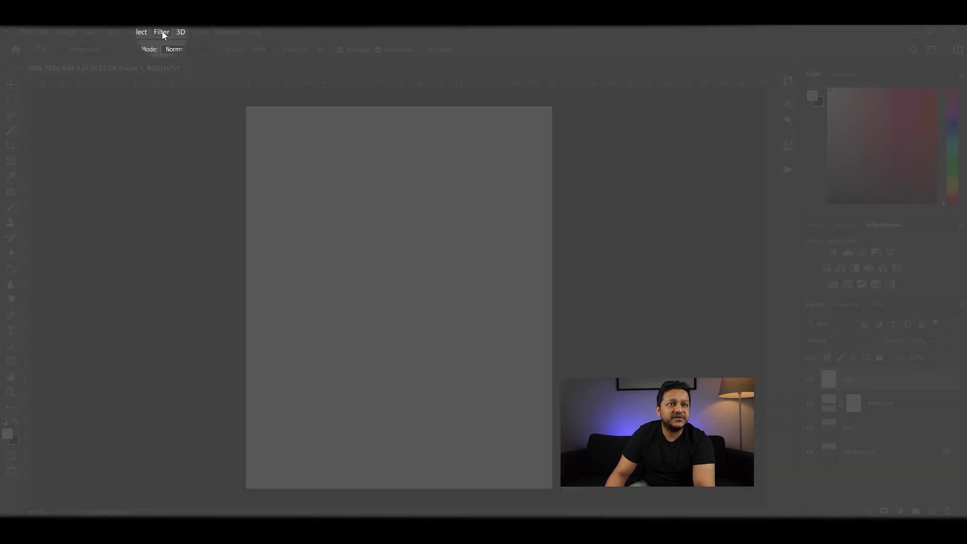
# Apply 400% uniform monochromatic noise to Layer 1.
pyautogui.click(162, 33)
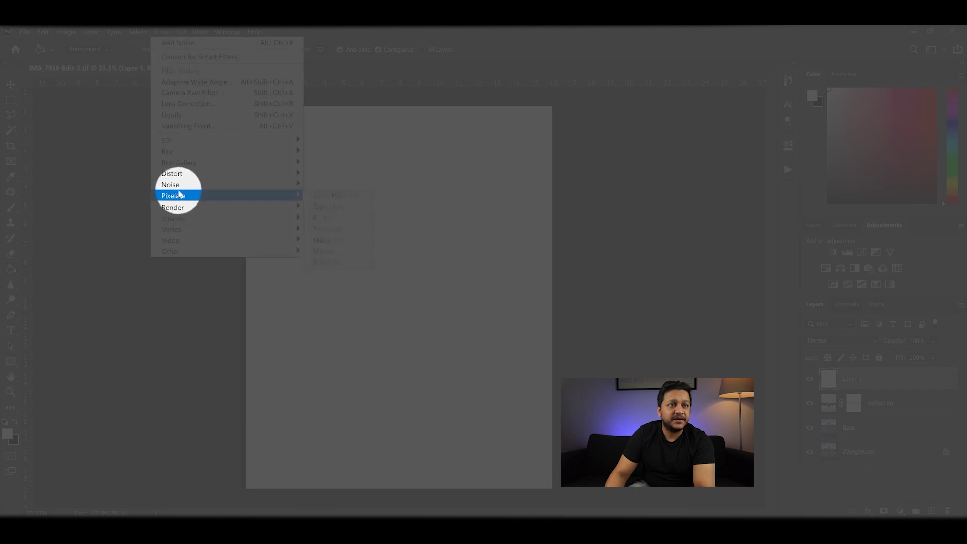
pyautogui.click(315, 190)
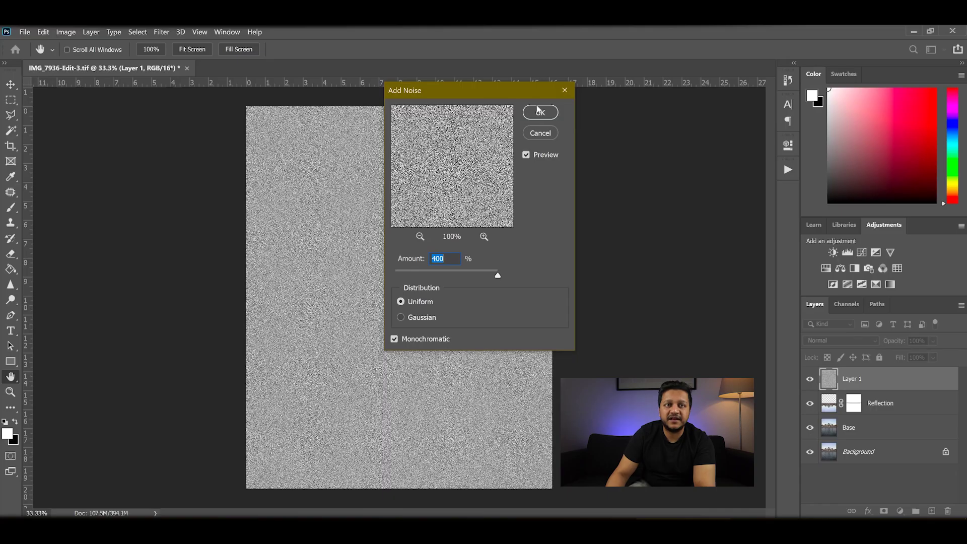
pyautogui.click(538, 114)
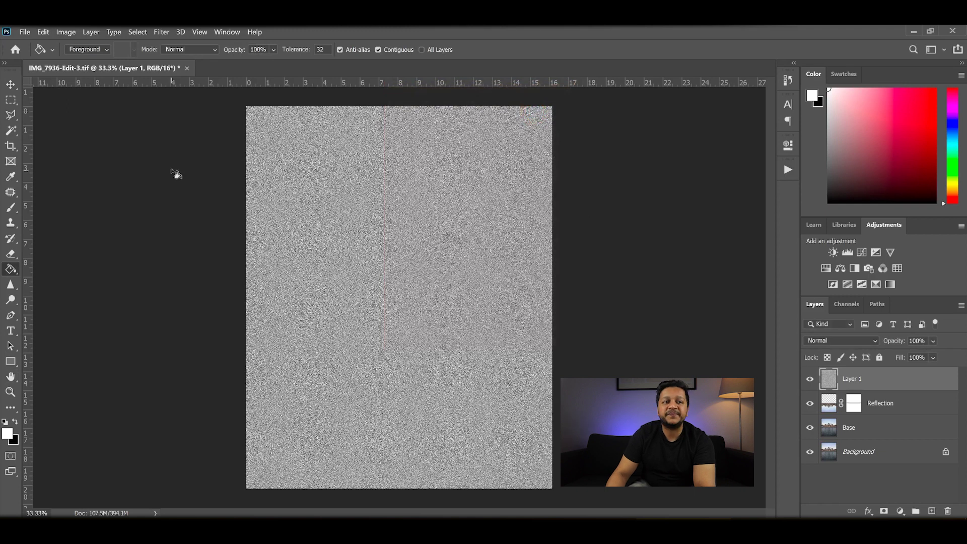
# Streak Layer 1's noise with a 0° motion blur of about 45 pixels.
pyautogui.click(11, 85)
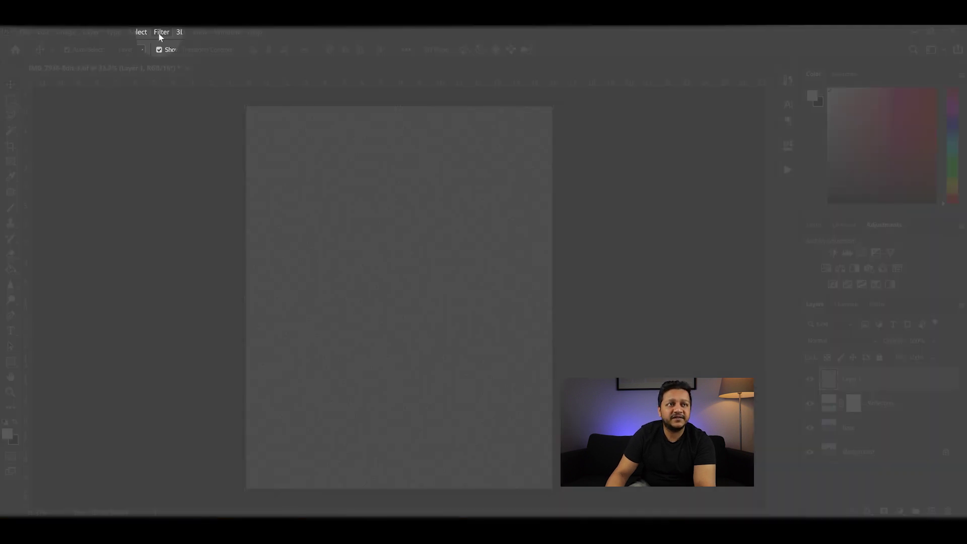
pyautogui.click(161, 32)
pyautogui.moveTo(172, 150)
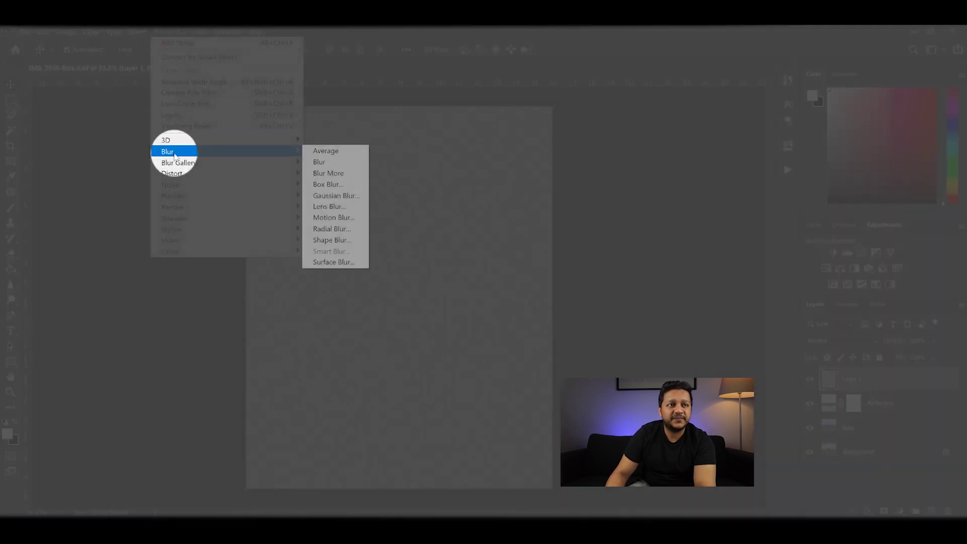
pyautogui.click(324, 218)
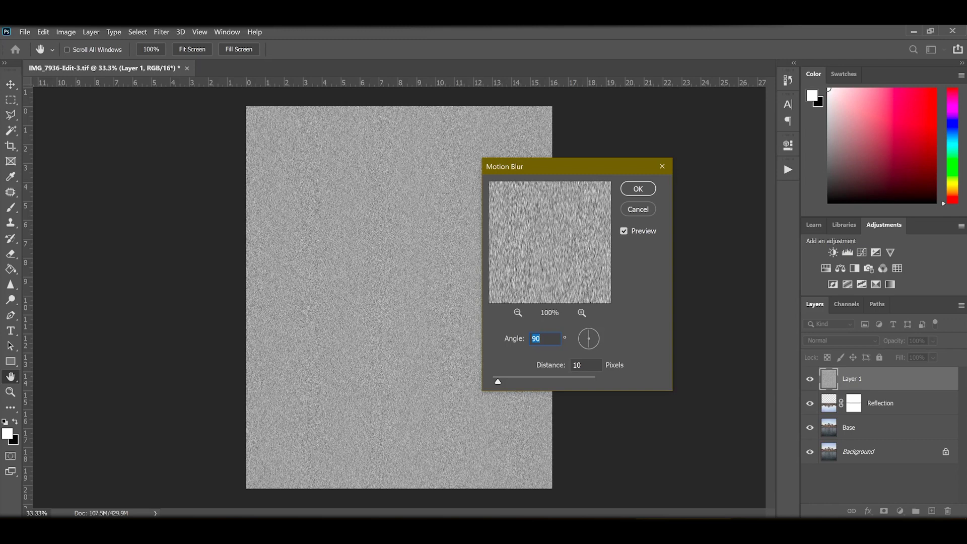
pyautogui.write('0')
pyautogui.click(520, 381)
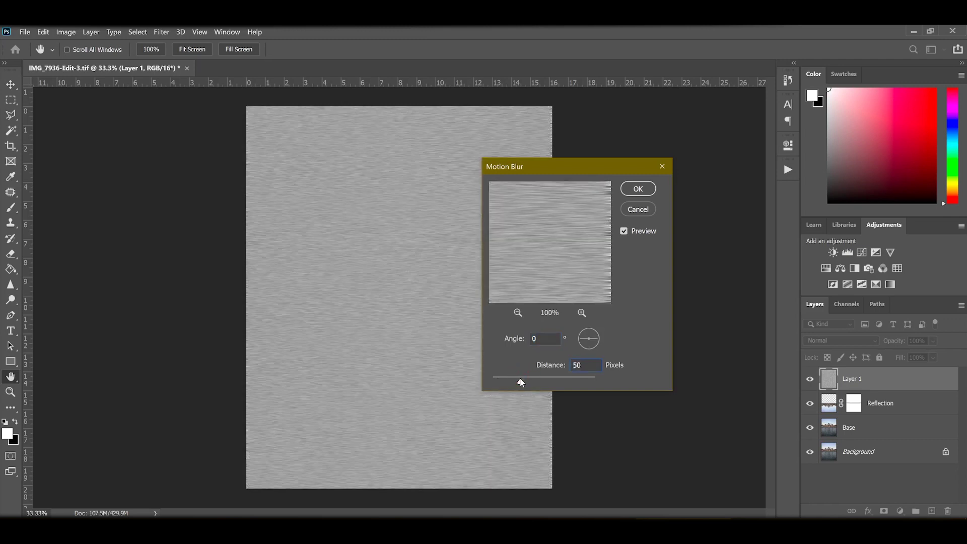
pyautogui.moveTo(521, 381); pyautogui.dragTo(514, 384)
pyautogui.click(630, 191)
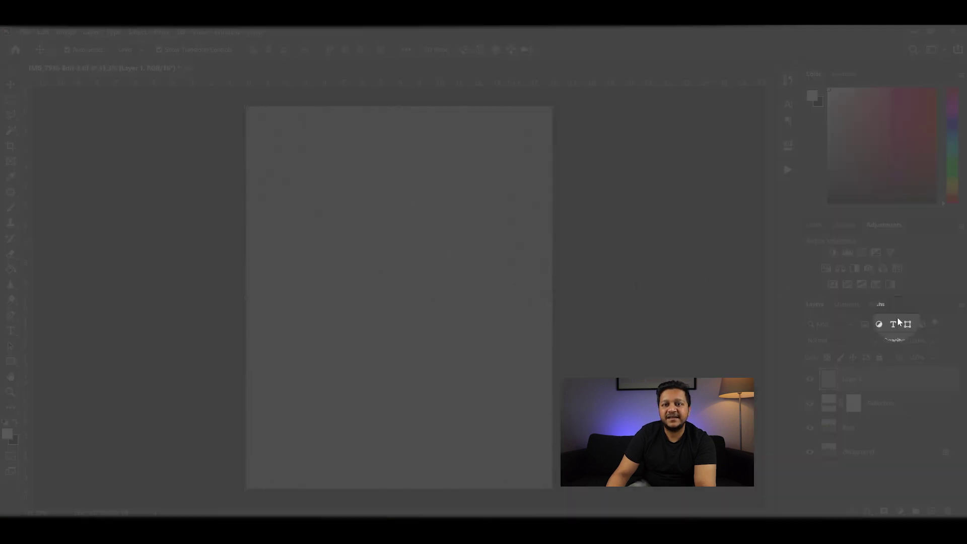
# Lower Layer 1 to 30% opacity and zoom in to inspect the ripple texture.
pyautogui.click(932, 341)
pyautogui.moveTo(942, 354); pyautogui.dragTo(922, 356)
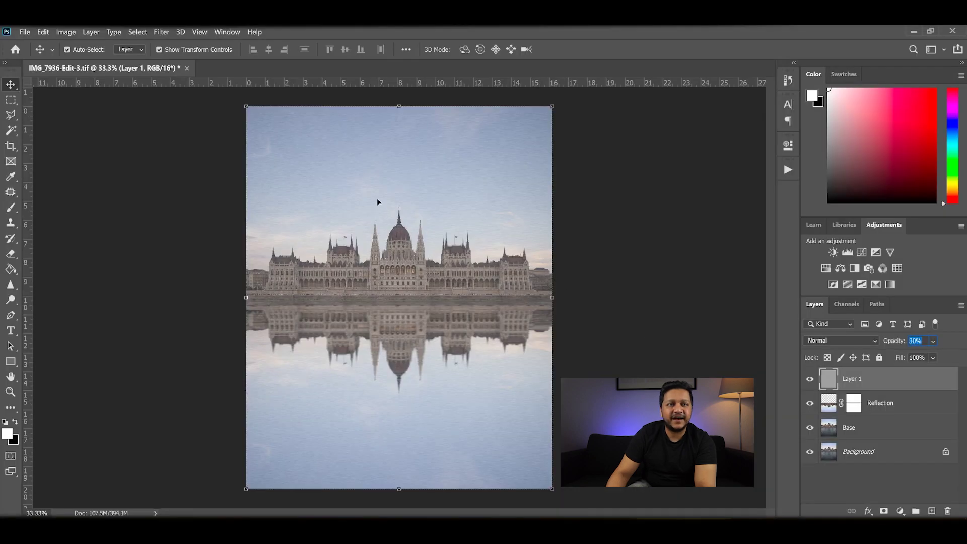
pyautogui.hotkey('ctrl', '+')
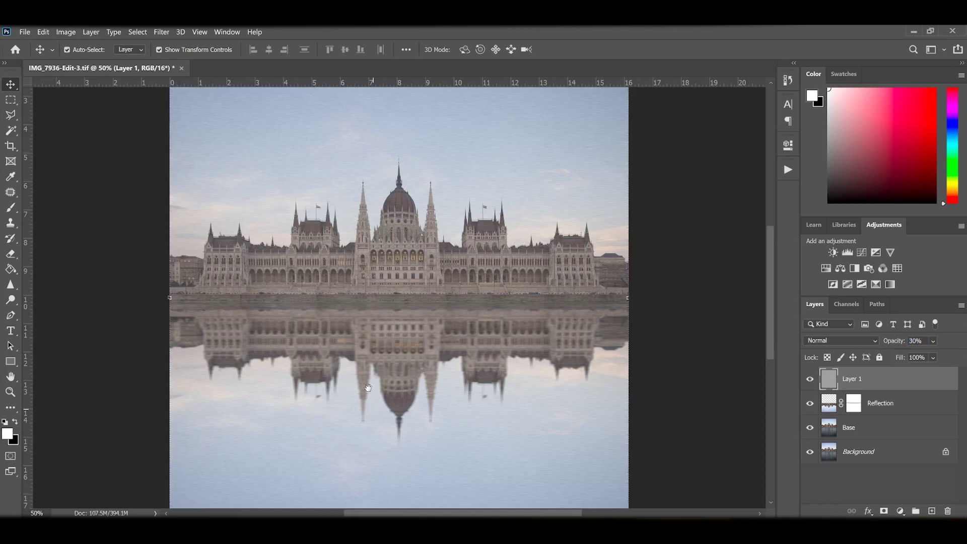
pyautogui.moveTo(373, 409); pyautogui.dragTo(360, 274)
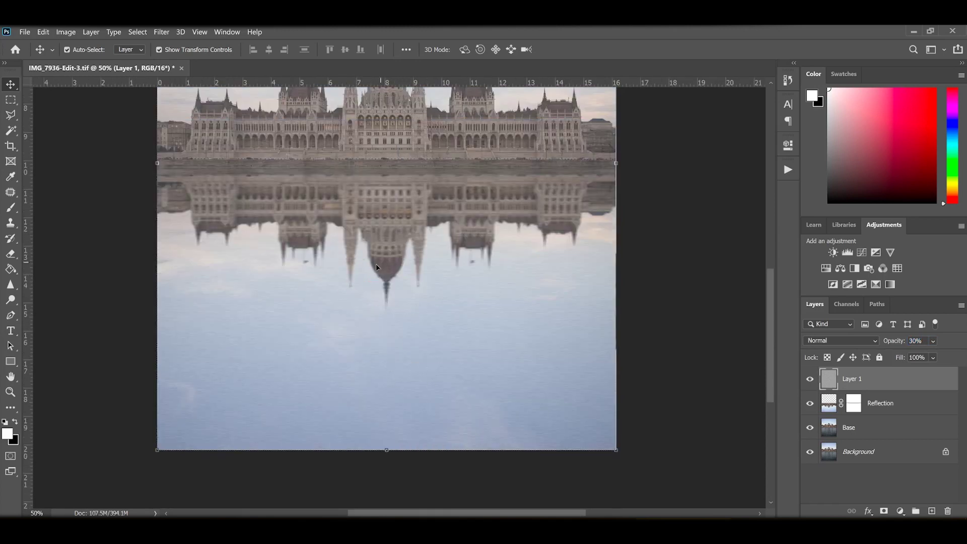
pyautogui.hotkey('ctrl', '-')
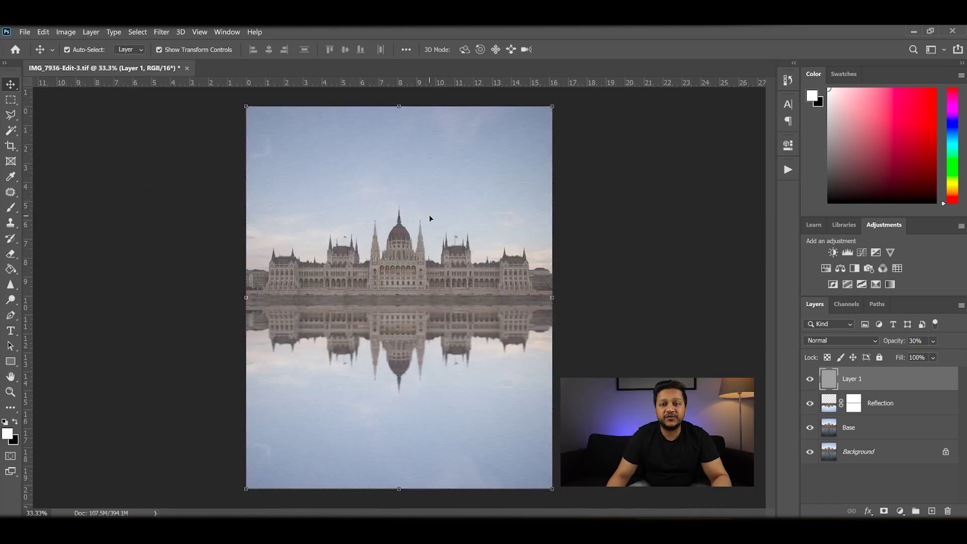
# Distort Layer 1 so its top edge sits level along the waterline.
pyautogui.press('ctrl')
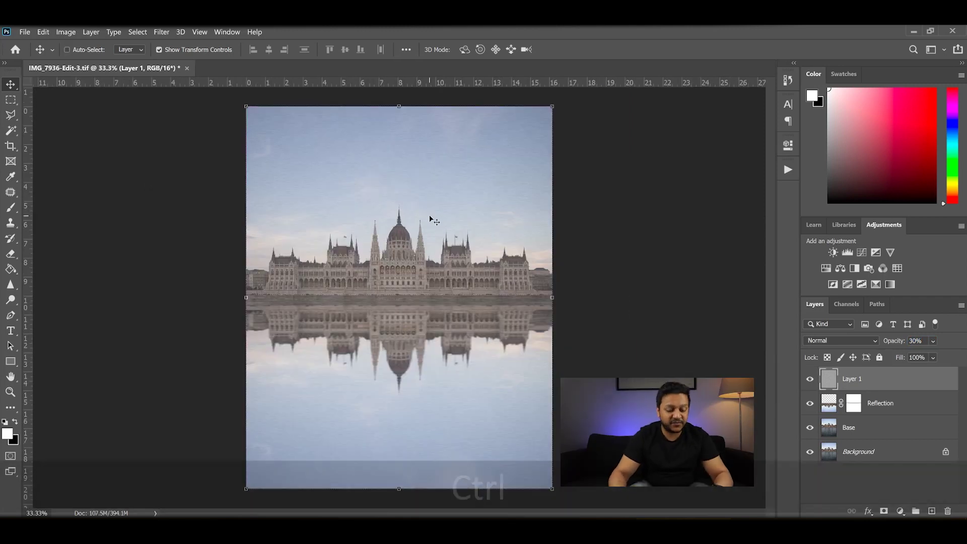
pyautogui.hotkey('ctrl', 't')
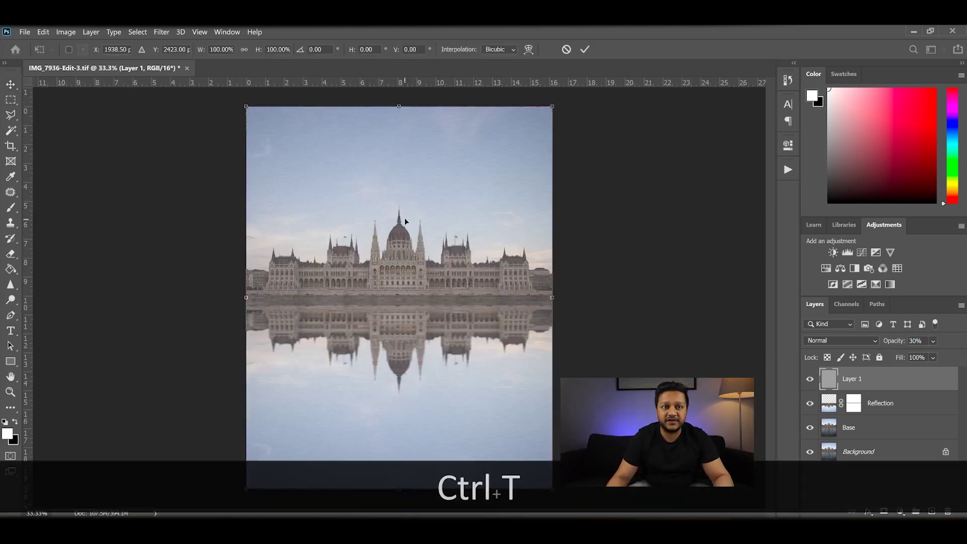
pyautogui.rightClick(404, 221)
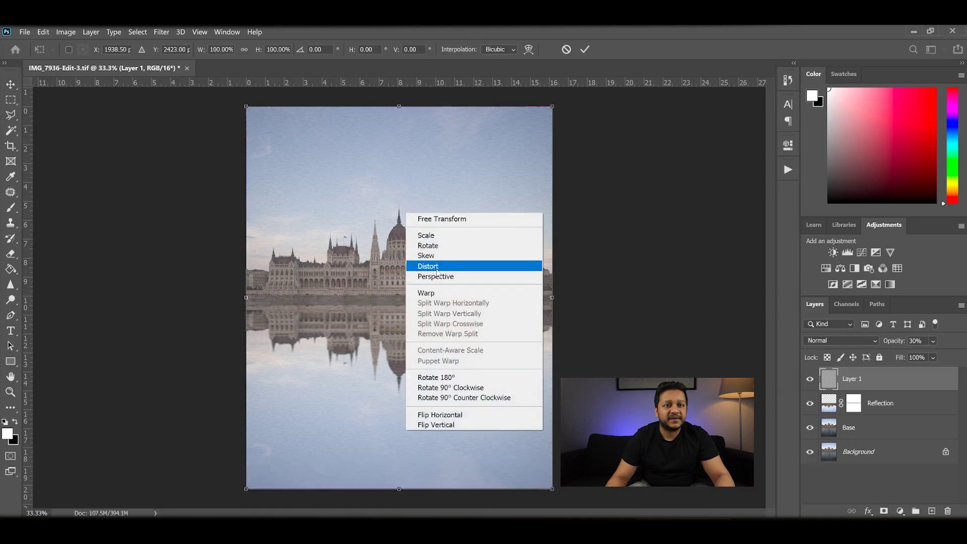
pyautogui.click(437, 267)
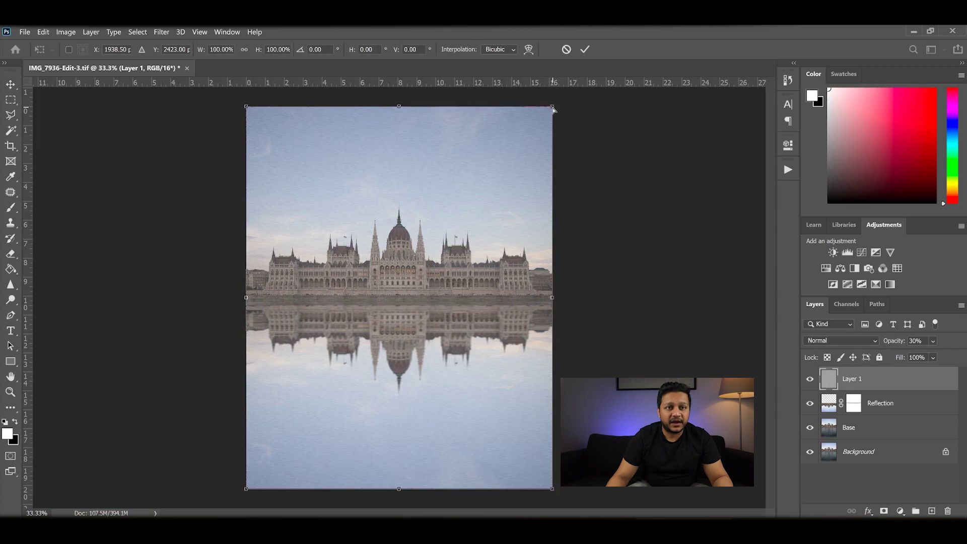
pyautogui.moveTo(552, 108); pyautogui.dragTo(551, 301)
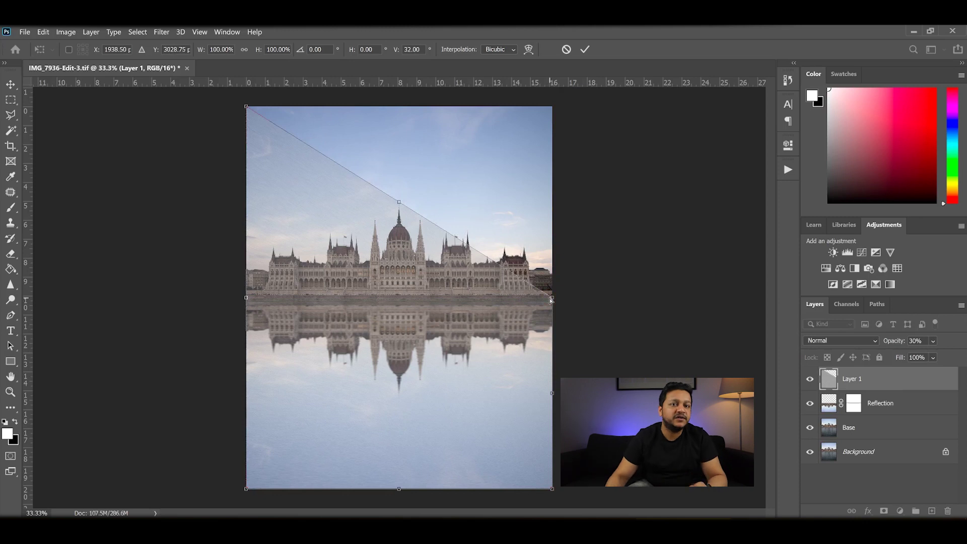
pyautogui.moveTo(245, 107); pyautogui.dragTo(245, 303)
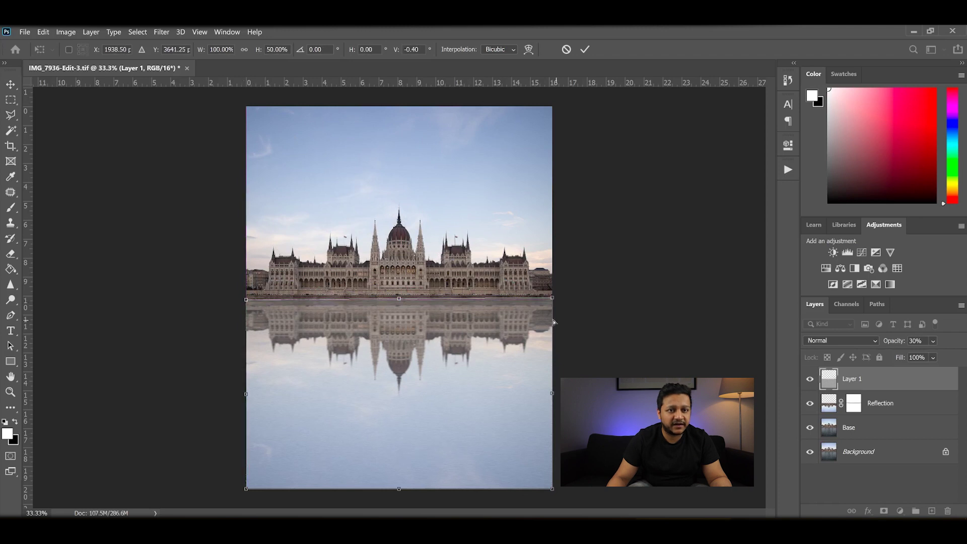
pyautogui.moveTo(552, 301); pyautogui.dragTo(551, 304)
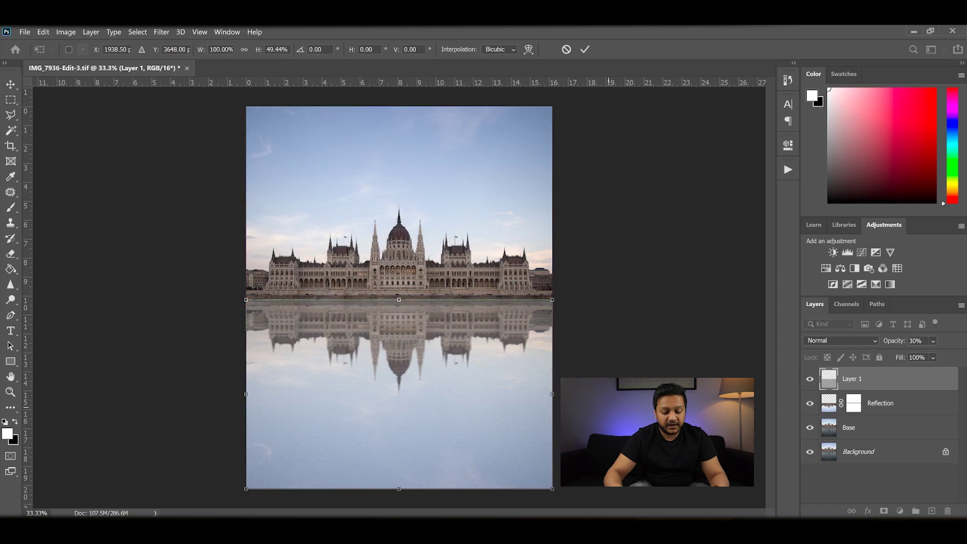
# Stretch the streak layer's bottom corners far outward into a wide perspective trapezoid.
pyautogui.hotkey('ctrl', '-')
pyautogui.hotkey('ctrl', '-')
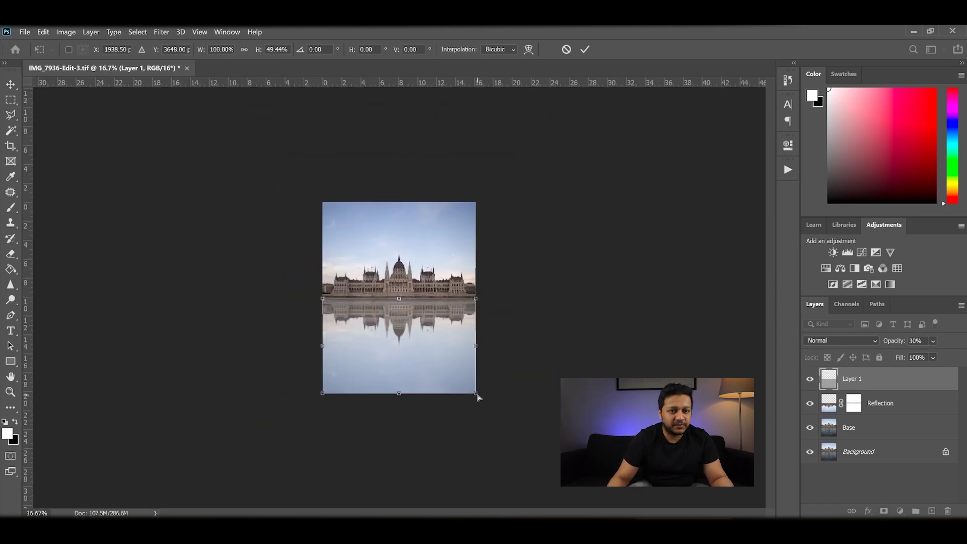
pyautogui.moveTo(478, 397); pyautogui.dragTo(683, 400)
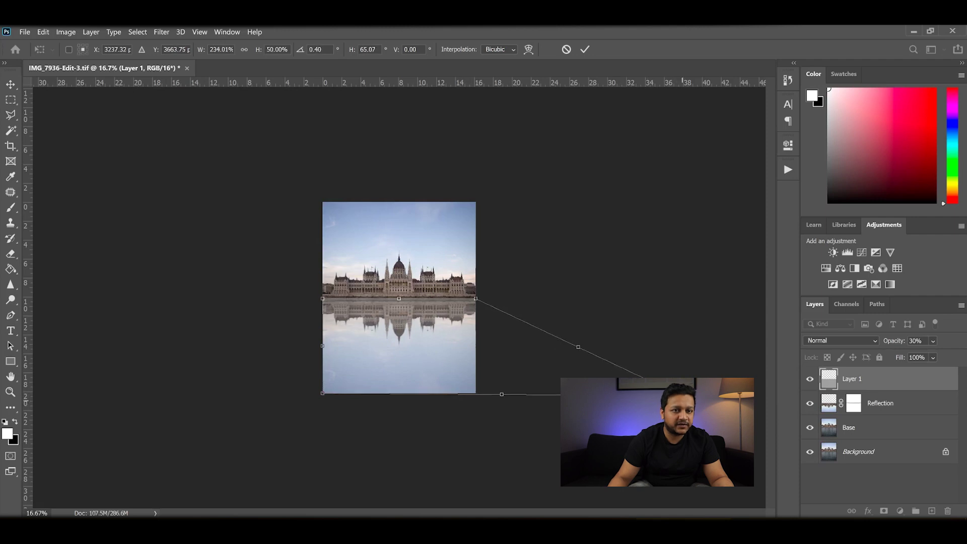
pyautogui.moveTo(320, 396); pyautogui.dragTo(122, 397)
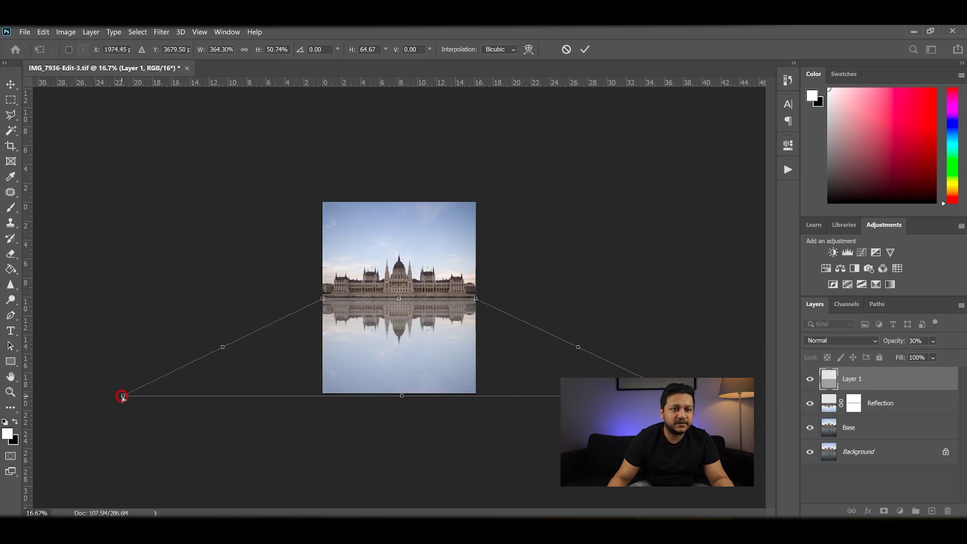
# Commit the distortion and set Layer 1's blend mode to Linear Light.
pyautogui.click(585, 49)
pyautogui.hotkey('ctrl', '+')
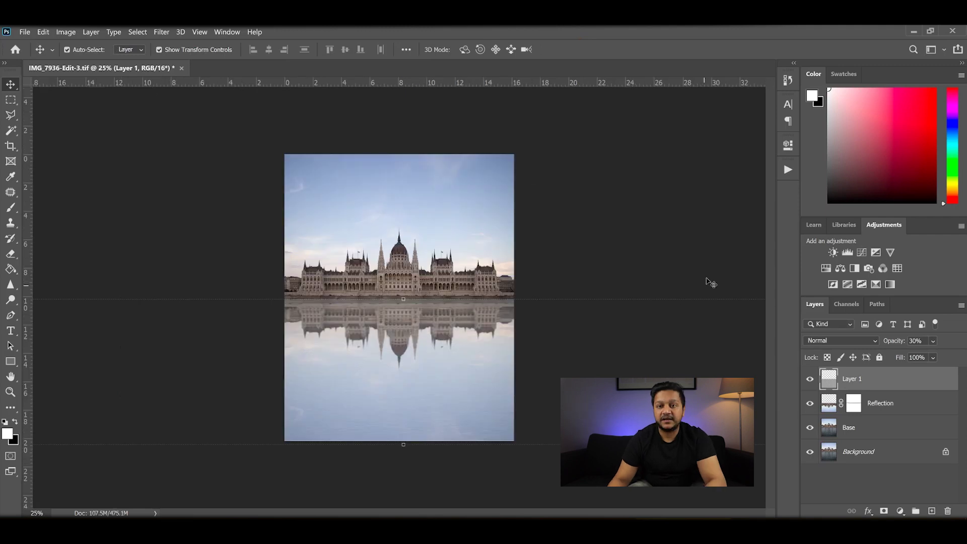
pyautogui.click(933, 342)
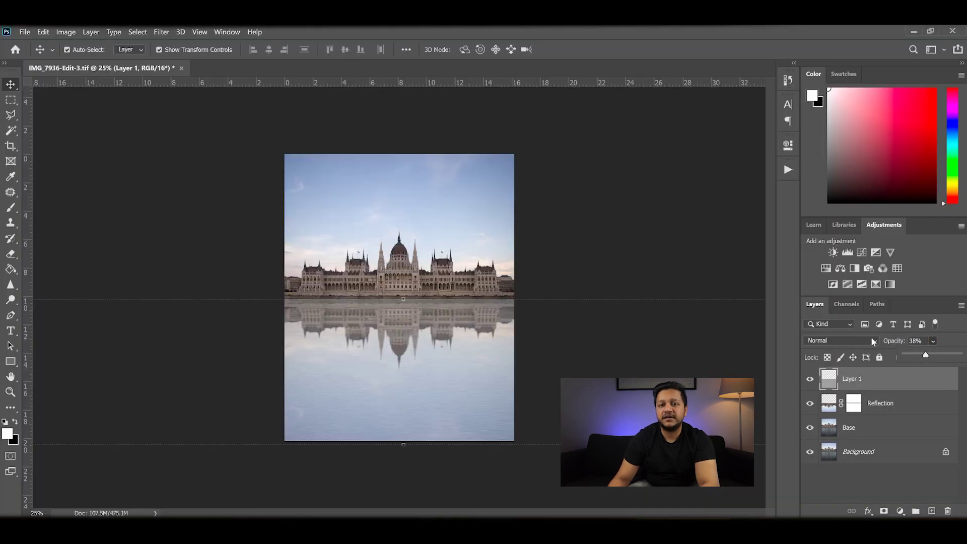
pyautogui.click(864, 340)
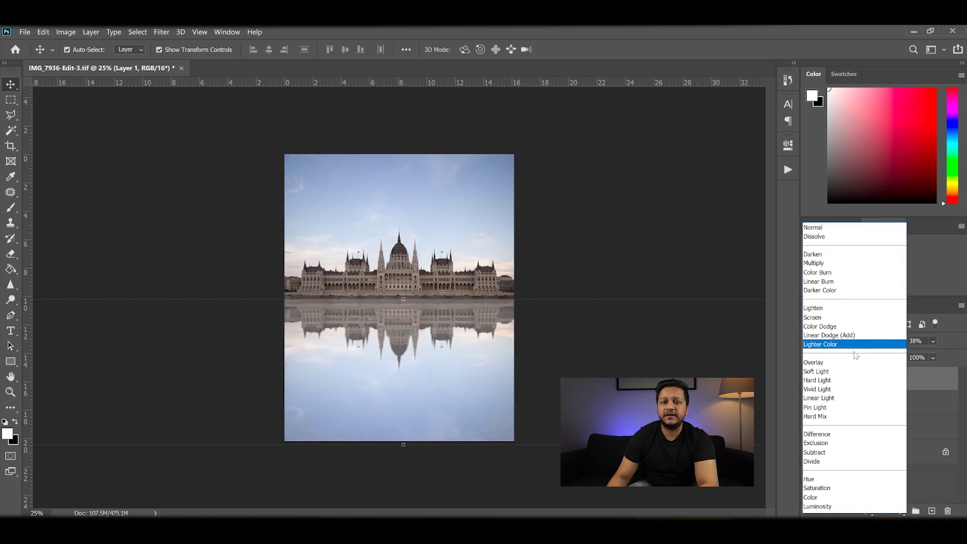
pyautogui.click(818, 399)
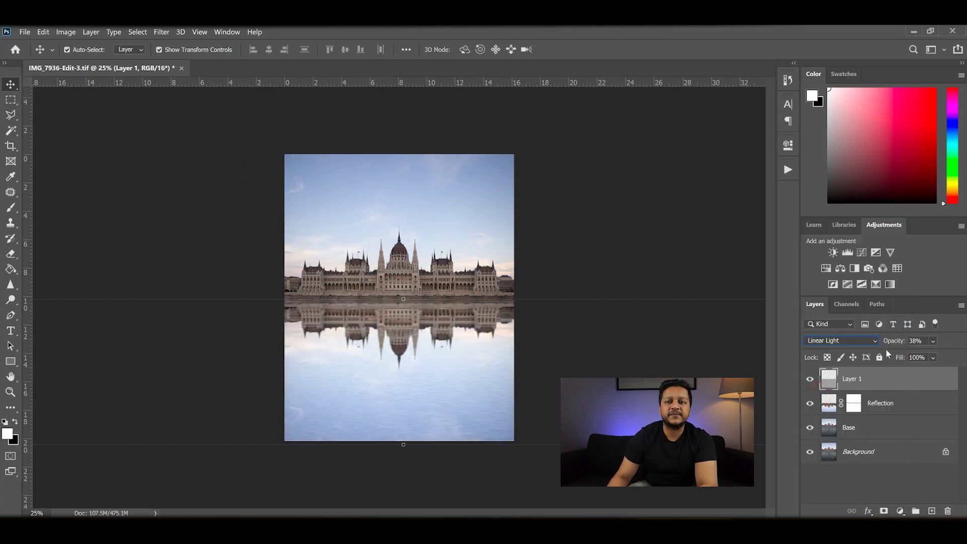
# Compare the reflection with Layer 1 hidden and shown, then lower its opacity from 38% to 13%.
pyautogui.click(827, 477)
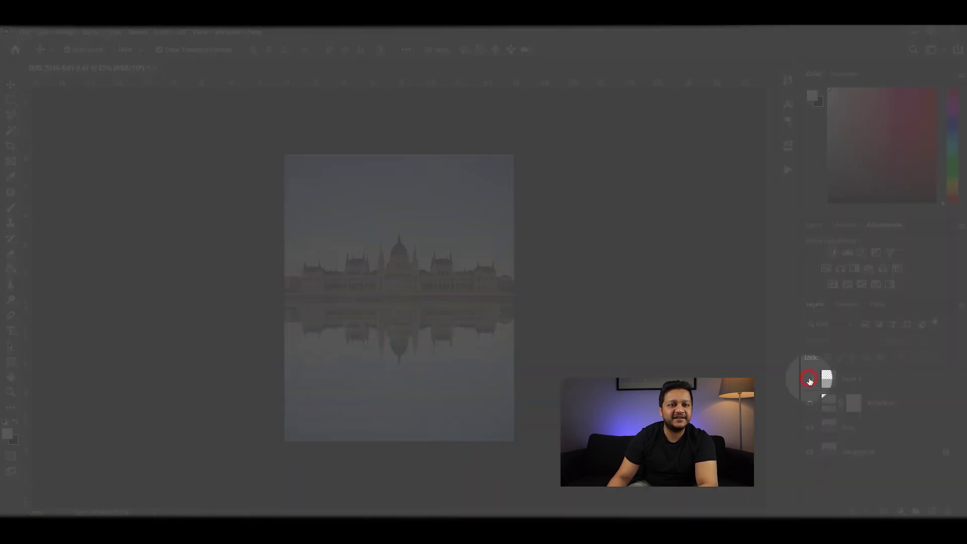
pyautogui.click(809, 380)
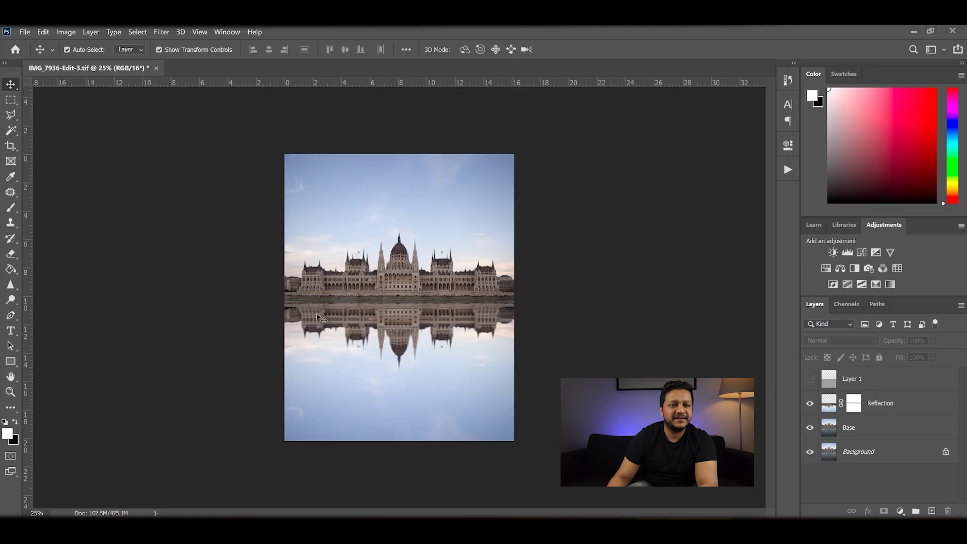
pyautogui.click(811, 379)
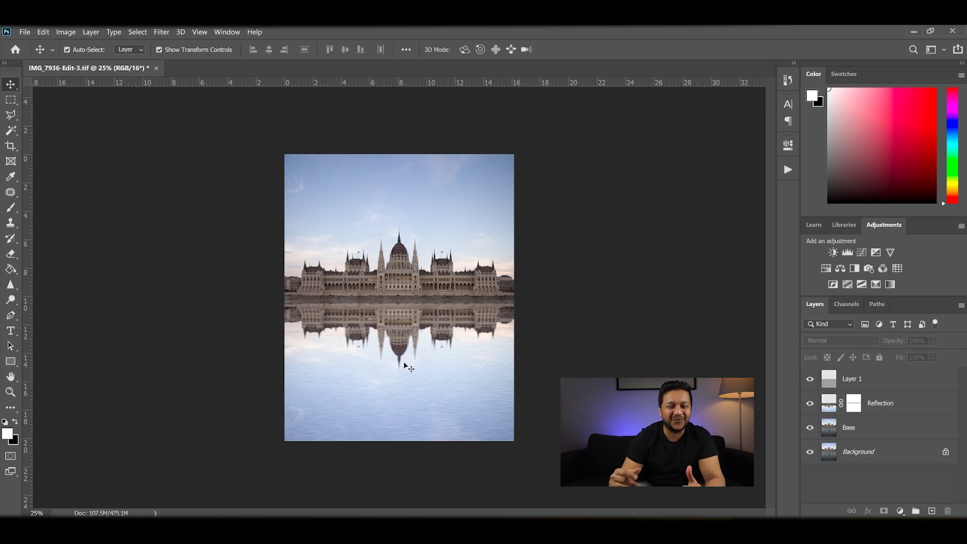
pyautogui.click(899, 378)
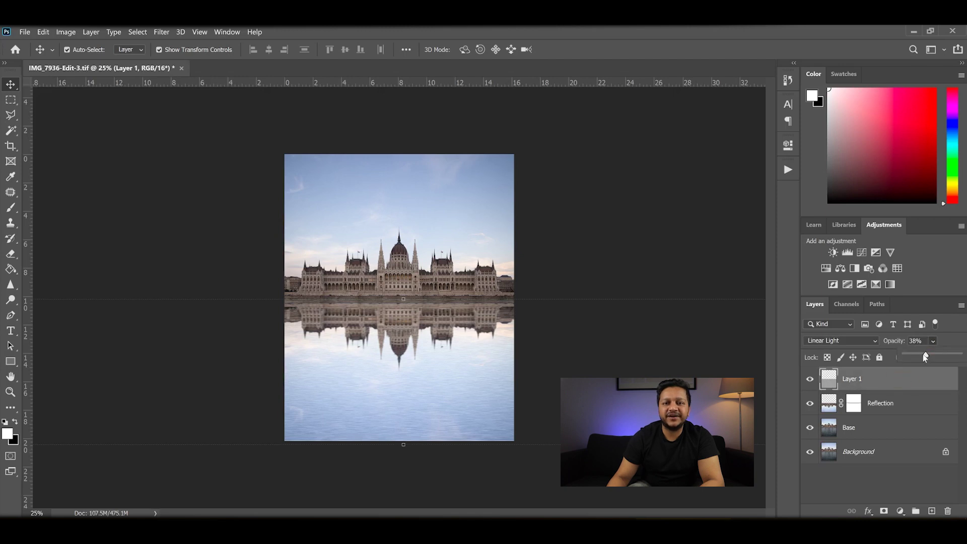
pyautogui.moveTo(925, 355); pyautogui.dragTo(911, 356)
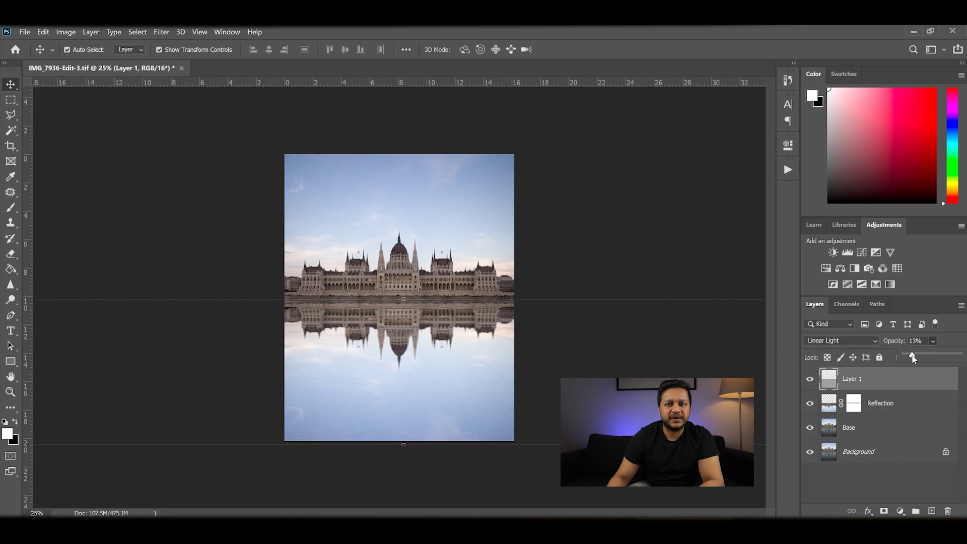
# Inspect the rippled reflection up close, then save the composite as IMG_7936-Edit-3-Edit.tif.
pyautogui.click(631, 259)
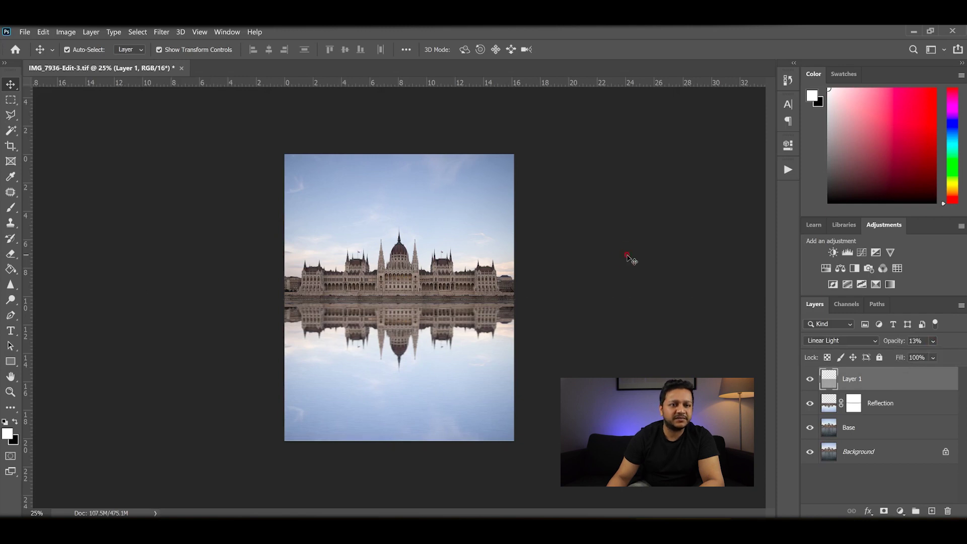
pyautogui.click(631, 259)
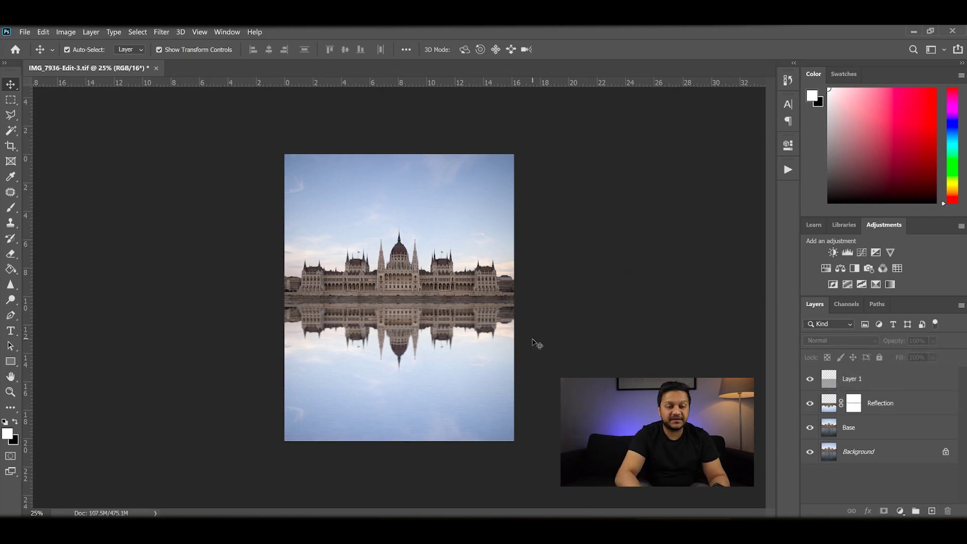
pyautogui.hotkey('ctrl', '+')
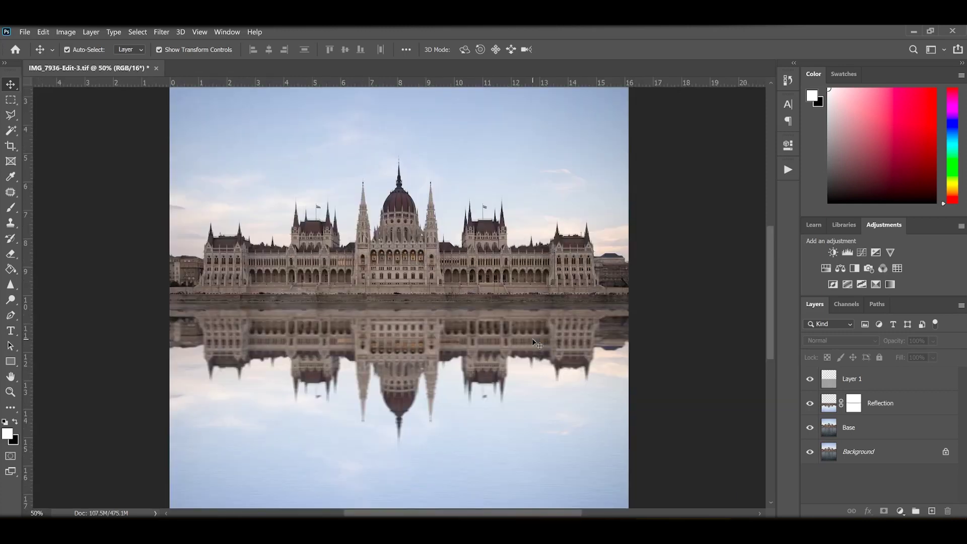
pyautogui.moveTo(454, 310); pyautogui.dragTo(440, 254)
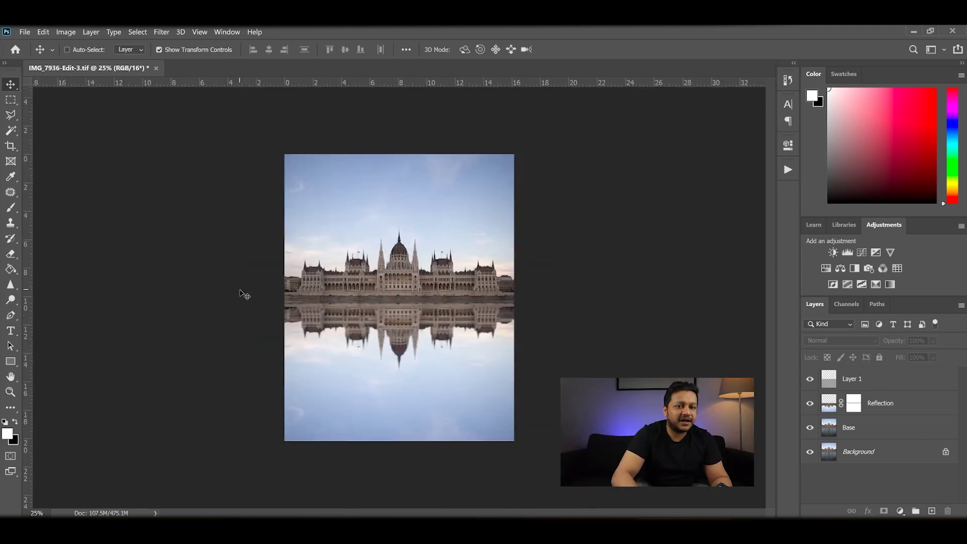
pyautogui.hotkey('ctrl', '-')
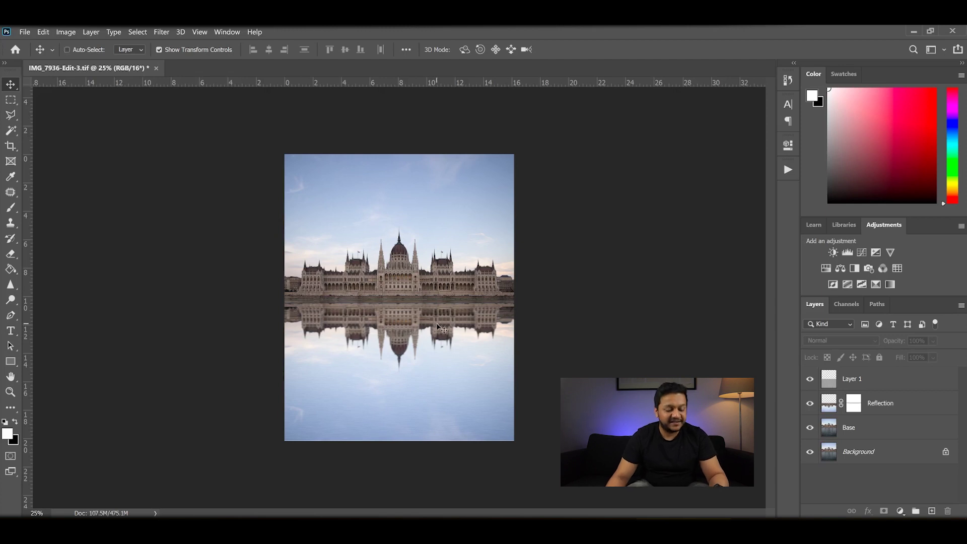
pyautogui.hotkey('ctrl', 's')
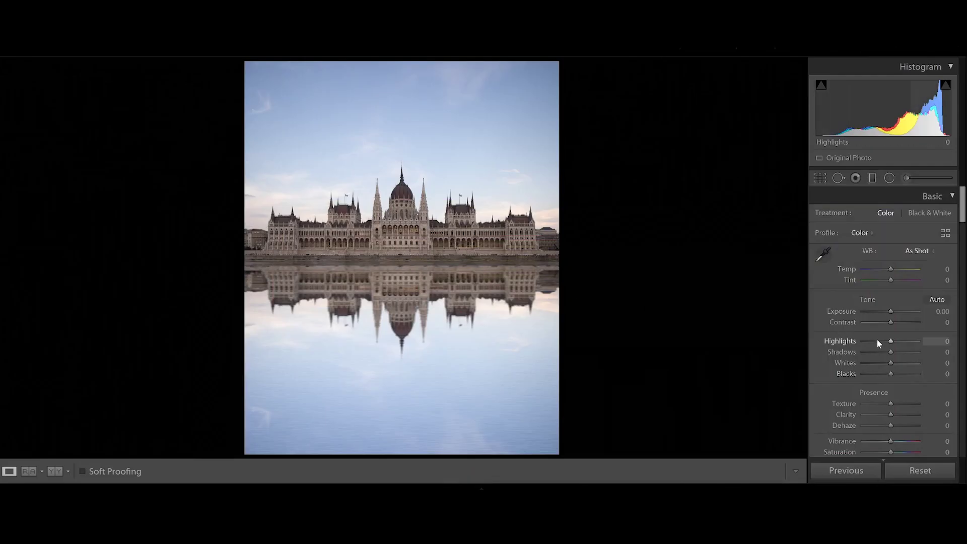
# Set Highlights -100, Shadows +56, Blacks -15, Texture +40, and lower Clarity and Dehaze.
pyautogui.moveTo(877, 339); pyautogui.dragTo(905, 352)
pyautogui.scroll(-3, 889, 313)
pyautogui.moveTo(890, 247)
pyautogui.mouseDown()
pyautogui.moveTo(901, 247)
pyautogui.moveTo(886, 258)
pyautogui.mouseUp()
pyautogui.moveTo(890, 269); pyautogui.dragTo(886, 269)
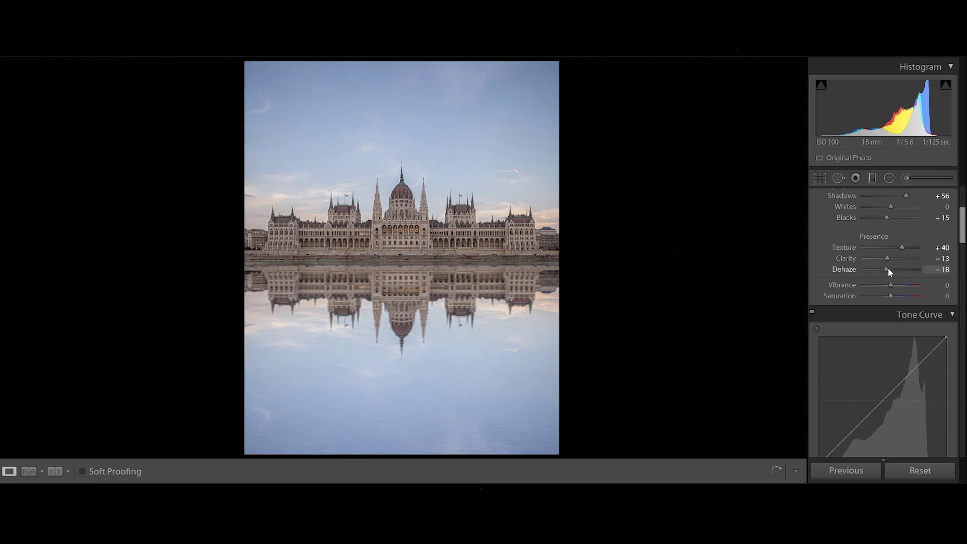
pyautogui.scroll(-5, 889, 272)
pyautogui.moveTo(892, 212); pyautogui.dragTo(876, 216)
pyautogui.scroll(3, 877, 216)
pyautogui.moveTo(893, 257); pyautogui.dragTo(868, 245)
# In HSL, boost red and orange saturation, mute aqua, brighten oranges and yellows, raise Aqua luminance.
pyautogui.moveTo(893, 202)
pyautogui.mouseDown()
pyautogui.moveTo(911, 202)
pyautogui.moveTo(899, 214)
pyautogui.mouseUp()
pyautogui.moveTo(893, 319); pyautogui.dragTo(901, 319)
pyautogui.moveTo(893, 331); pyautogui.dragTo(910, 352)
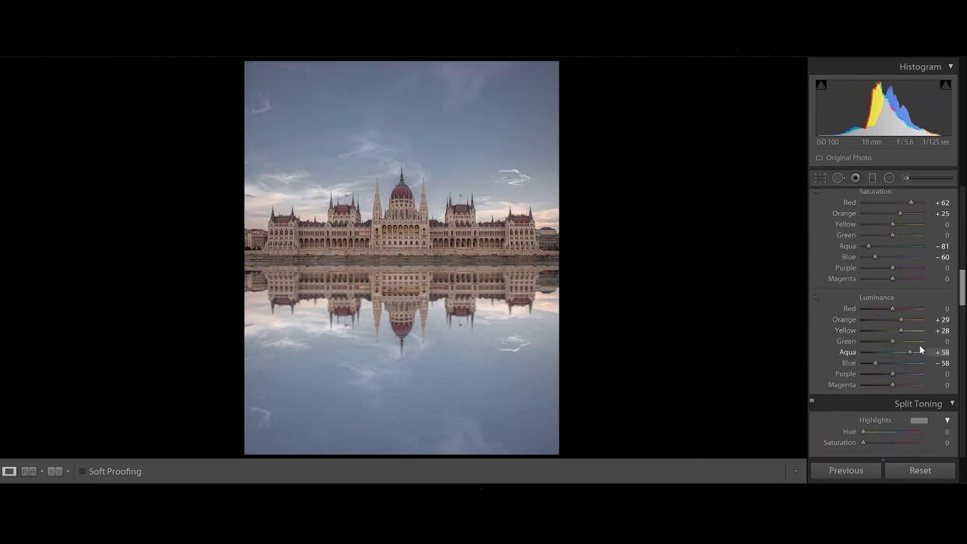
pyautogui.scroll(5, 844, 304)
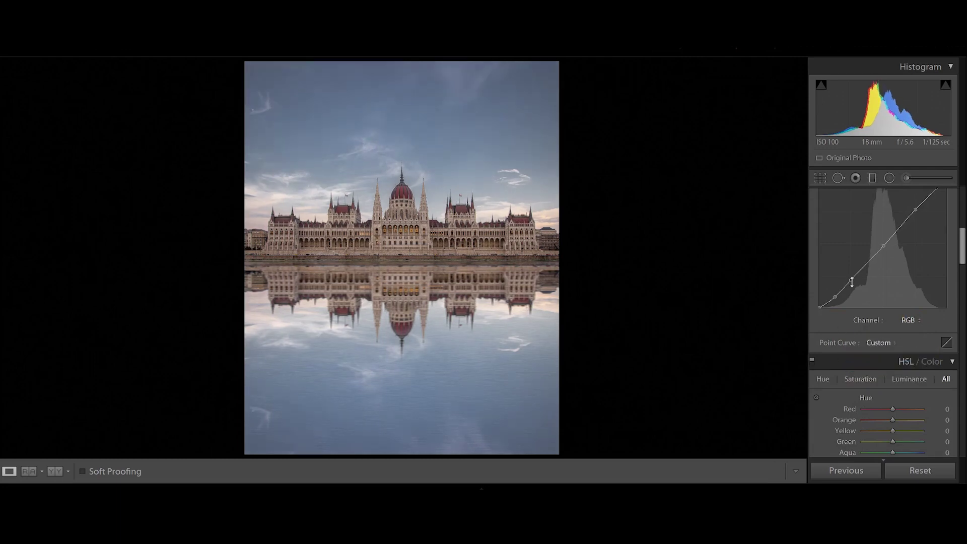
pyautogui.scroll(5, 900, 204)
pyautogui.scroll(-8, 859, 261)
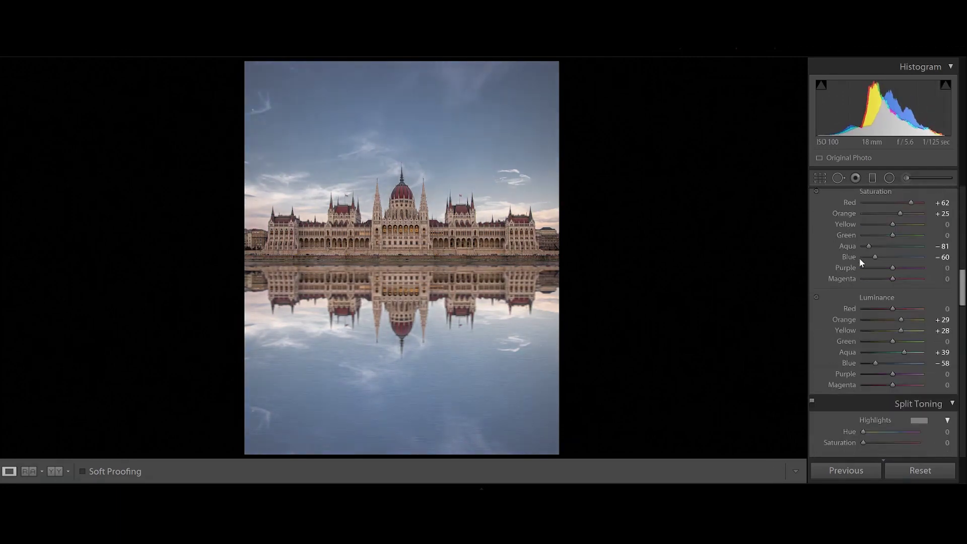
pyautogui.scroll(-5, 856, 262)
# Preview the sharpening mask and enable Remove Chromatic Aberration, checking detail zoomed in.
pyautogui.keyDown('alt'); pyautogui.click(905, 301); pyautogui.keyUp('alt')
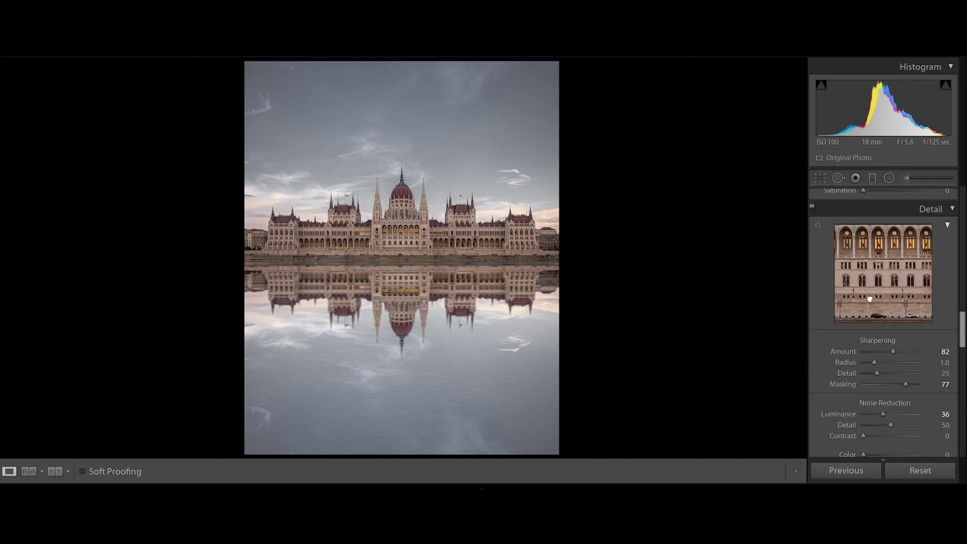
pyautogui.scroll(-4, 856, 252)
pyautogui.click(818, 218)
pyautogui.press('z')
pyautogui.scroll(8, 823, 273)
pyautogui.hotkey('ctrl', 'z')
pyautogui.click(574, 164)
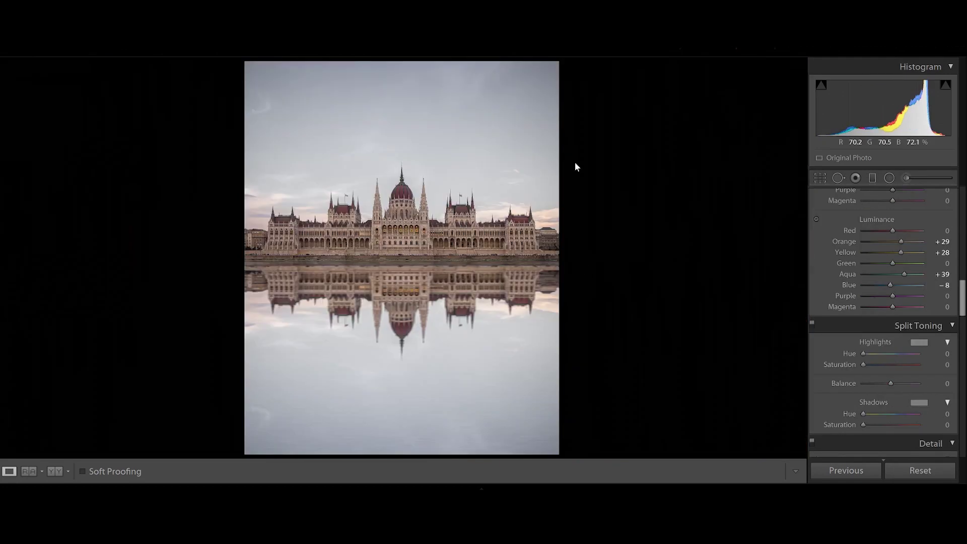
# Shift the Calibration Blue Primary hue, then step back to the radial filter over the building.
pyautogui.scroll(-12, 875, 282)
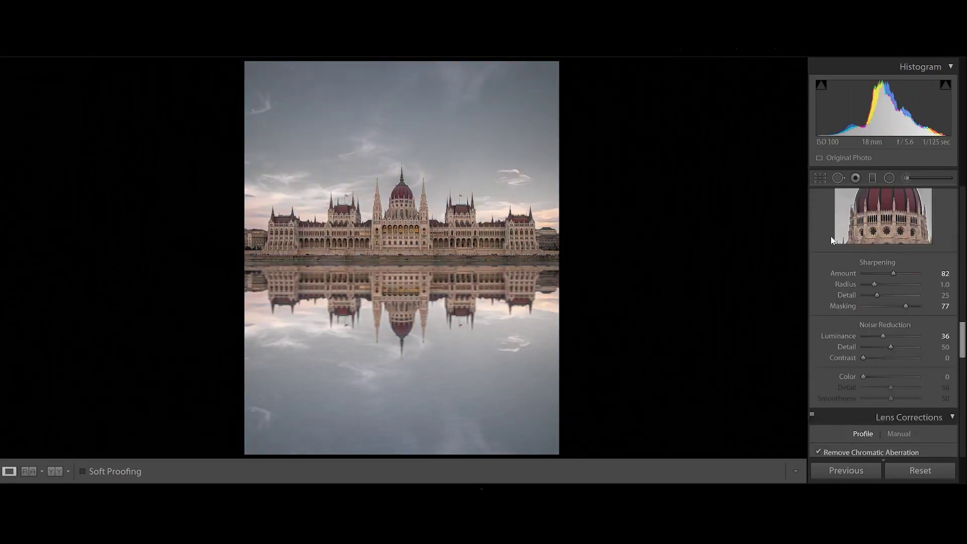
pyautogui.press('z')
pyautogui.press('z')
pyautogui.scroll(-8, 856, 251)
pyautogui.scroll(-5, 907, 327)
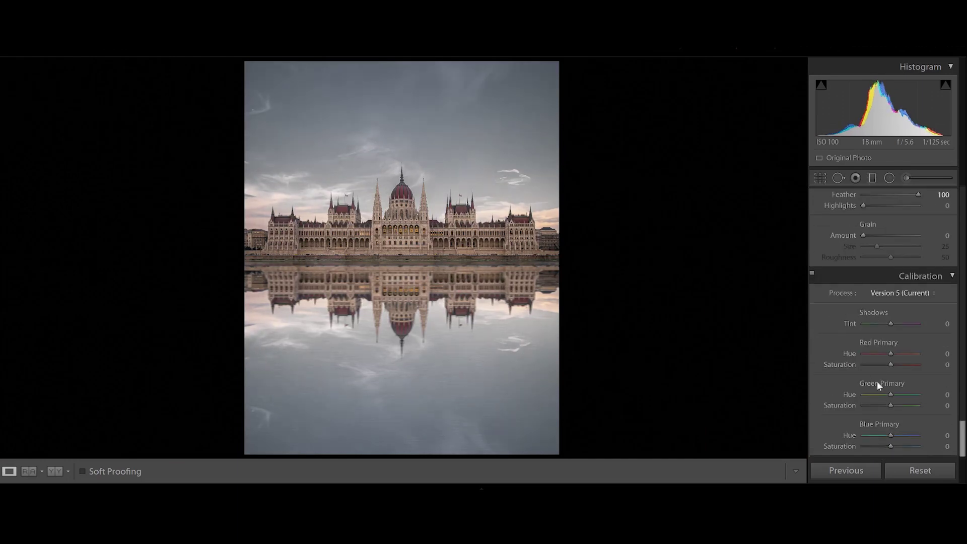
pyautogui.moveTo(885, 439)
pyautogui.mouseDown()
pyautogui.moveTo(857, 448)
pyautogui.moveTo(883, 454)
pyautogui.moveTo(871, 452)
pyautogui.mouseUp()
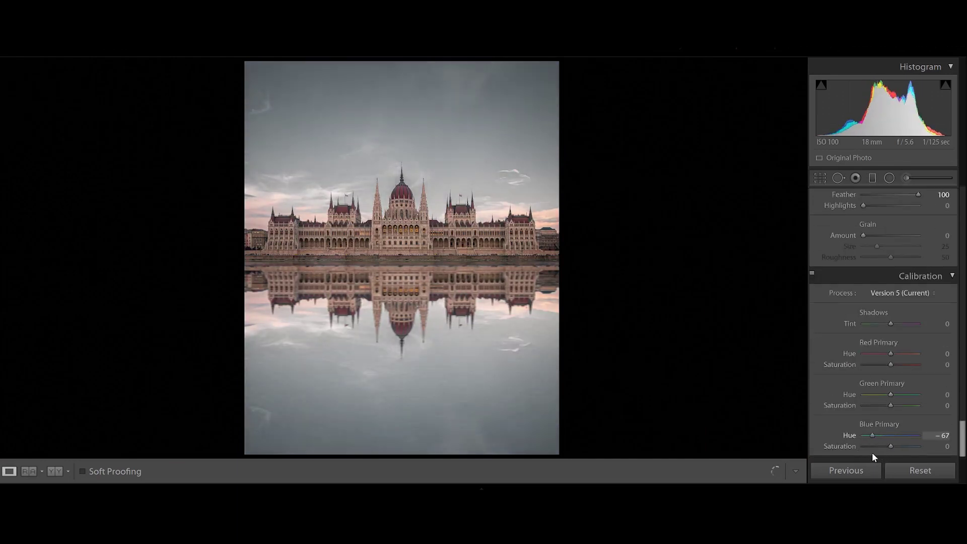
pyautogui.scroll(15, 888, 388)
pyautogui.hotkey('ctrl', 'z')
pyautogui.hotkey('ctrl', 'z')
pyautogui.hotkey('ctrl', 'z')
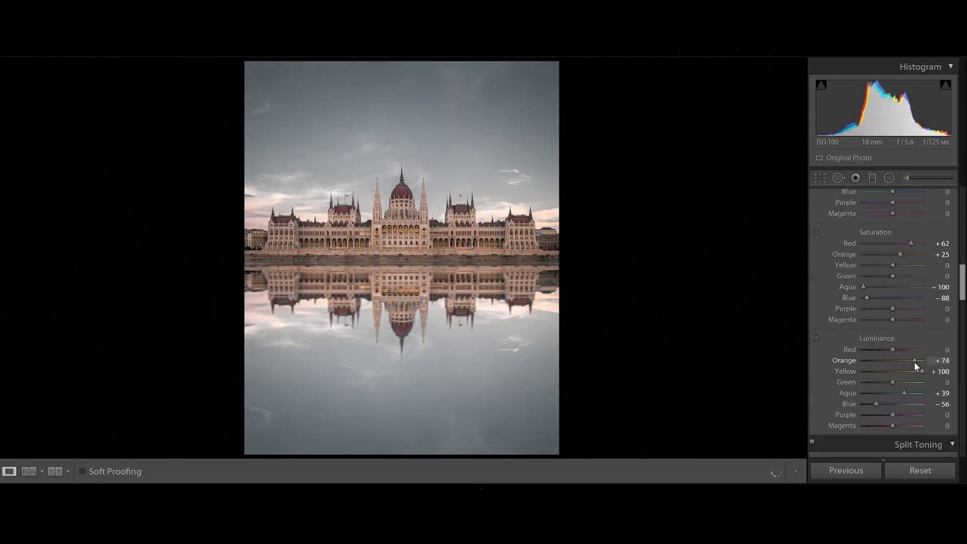
pyautogui.hotkey('ctrl', 'z')
pyautogui.hotkey('ctrl', 'z')
pyautogui.hotkey('ctrl', 'z')
pyautogui.hotkey('ctrl', 'z')
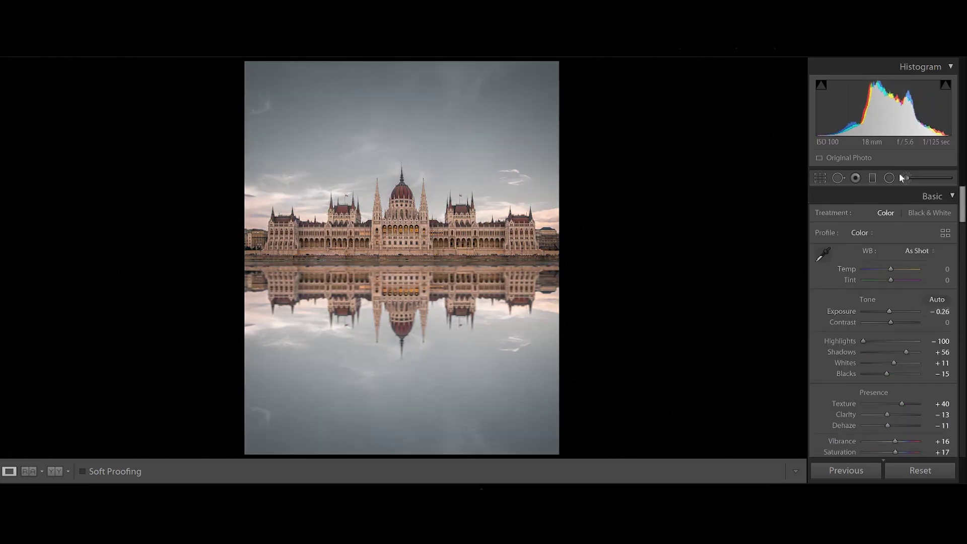
# Step back through the radial filter edits to the graduated filter with Texture 100, Contrast 10, Clarity 3 over the water.
pyautogui.hotkey('ctrl', 'z')
pyautogui.hotkey('ctrl', 'z')
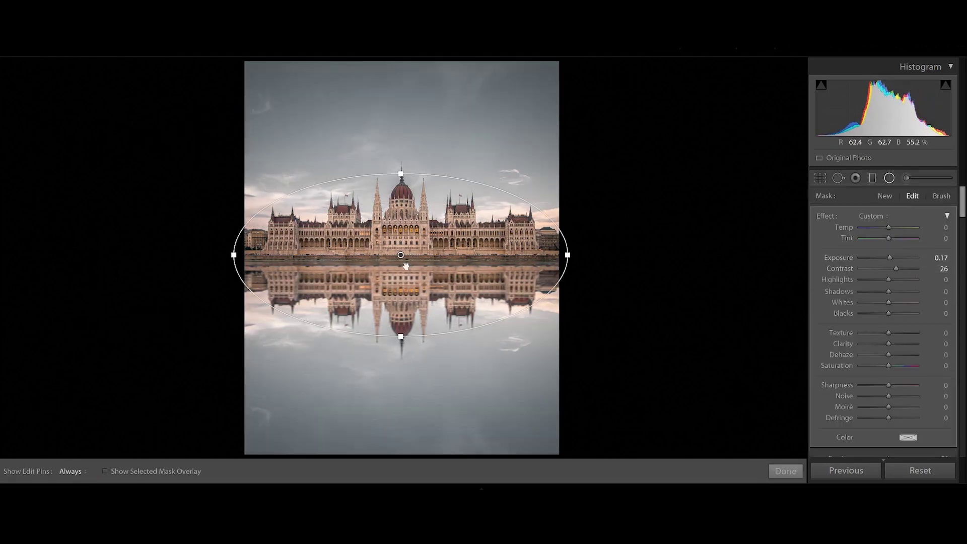
pyautogui.hotkey('ctrl', 'z')
pyautogui.hotkey('ctrl', 'z')
pyautogui.hotkey('ctrl', 'z')
pyautogui.hotkey('ctrl', 'z')
pyautogui.hotkey('ctrl', 'z')
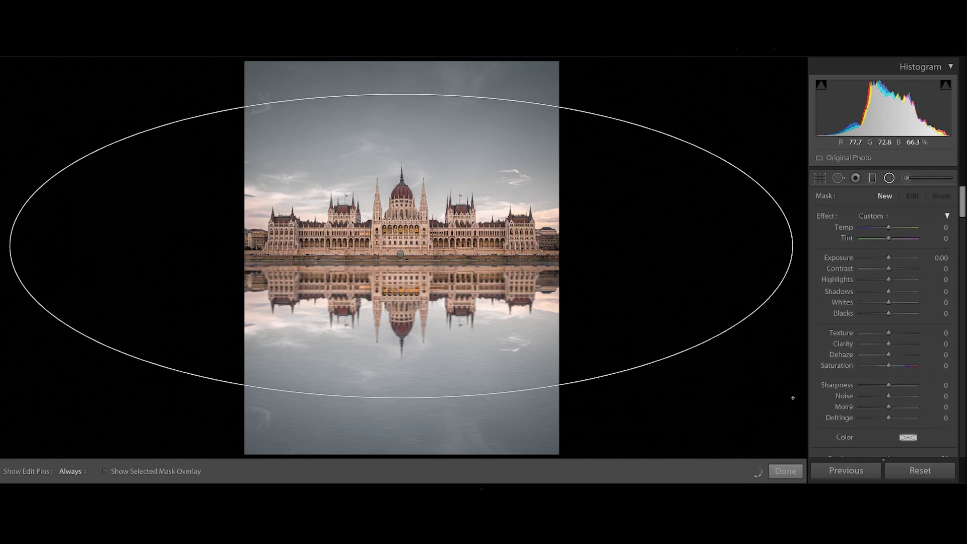
pyautogui.hotkey('ctrl', 'z')
pyautogui.hotkey('ctrl', 'z')
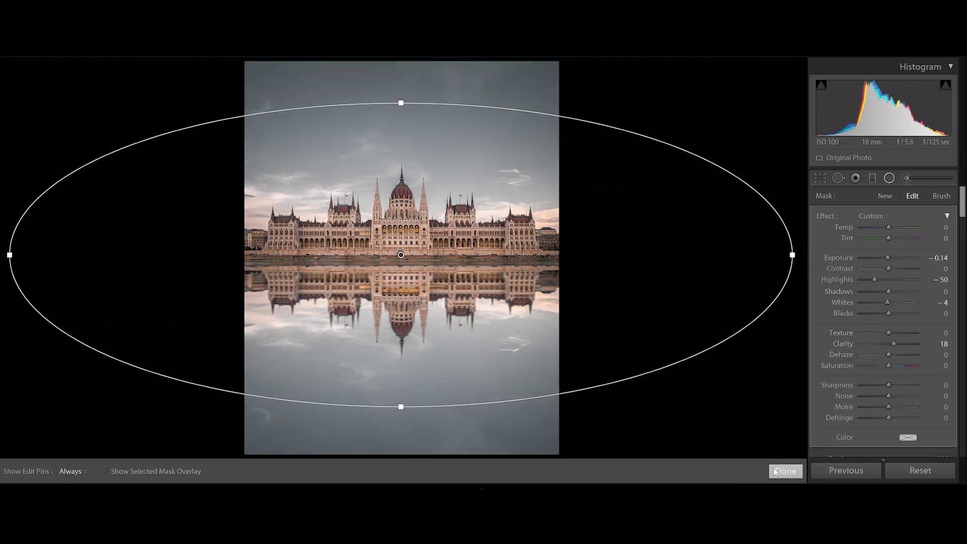
pyautogui.hotkey('ctrl', 'z')
pyautogui.hotkey('ctrl', 'z')
pyautogui.hotkey('ctrl', 'z')
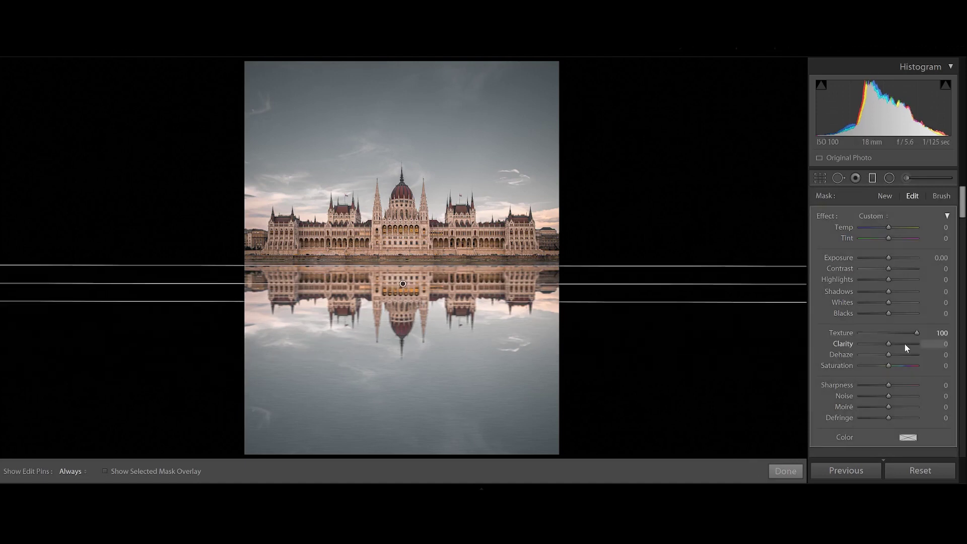
pyautogui.hotkey('ctrl', 'z')
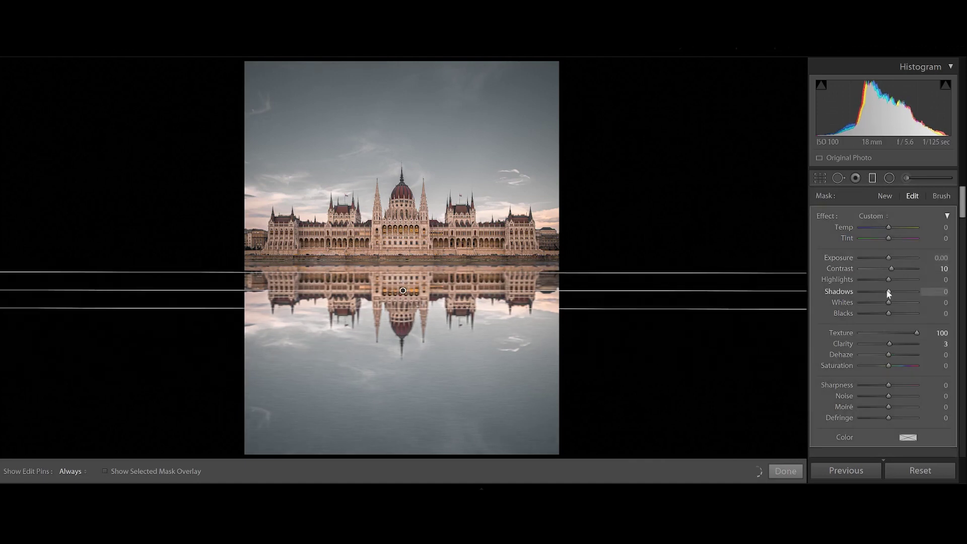